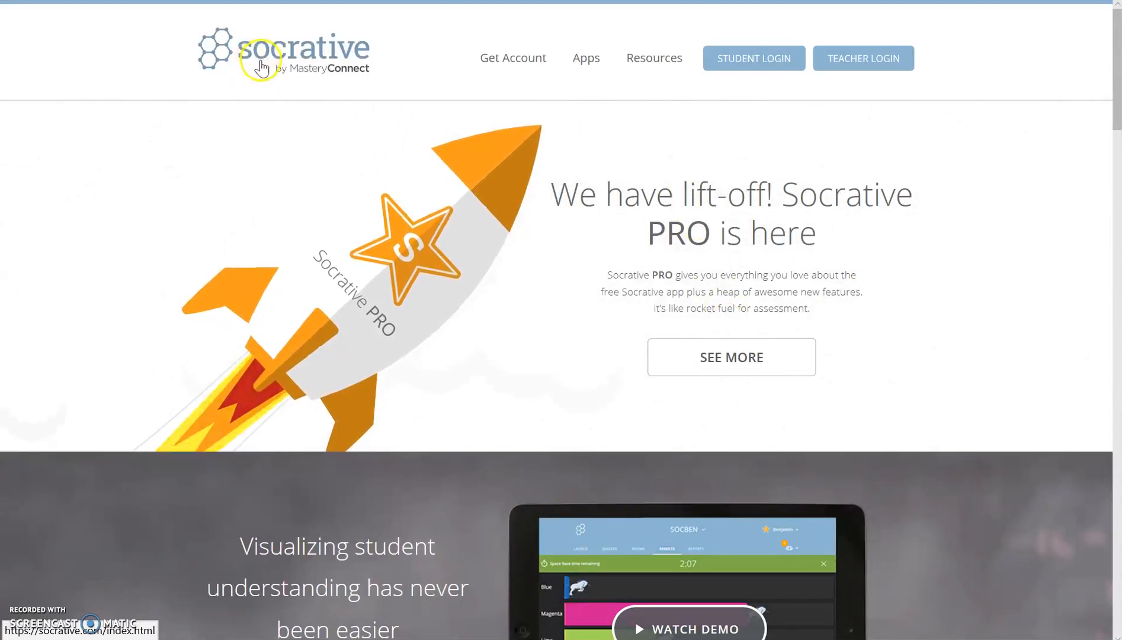
Open the account options and examine the free and PRO K-12 plans and the free teacher account sign-up form
click(496, 60)
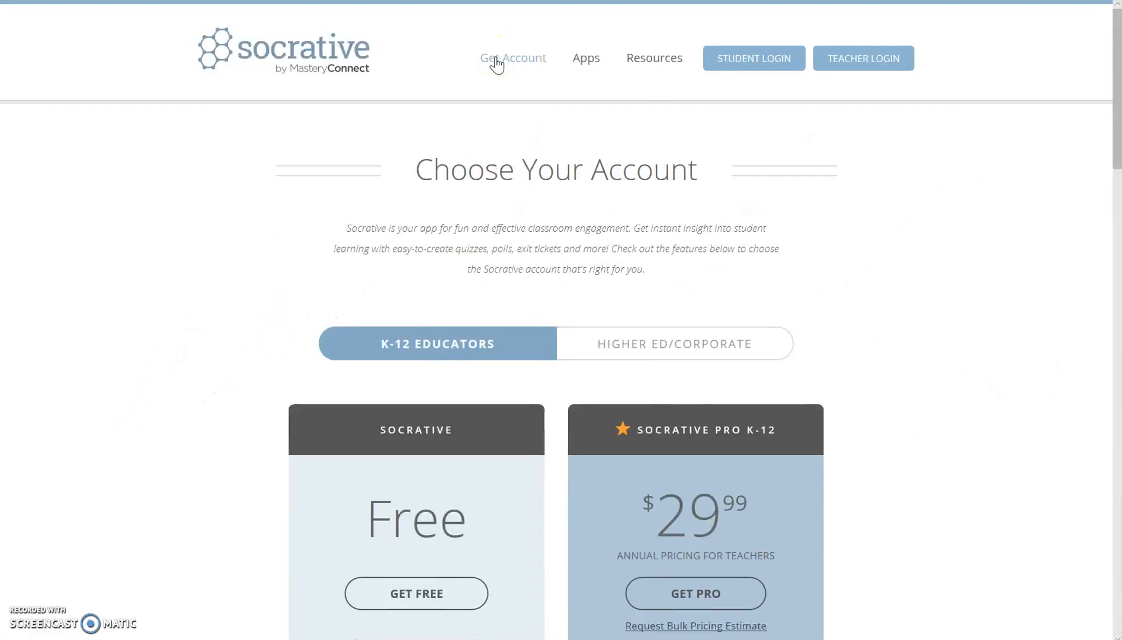
scroll(497, 62, down, 4)
scroll(496, 56, up, 2)
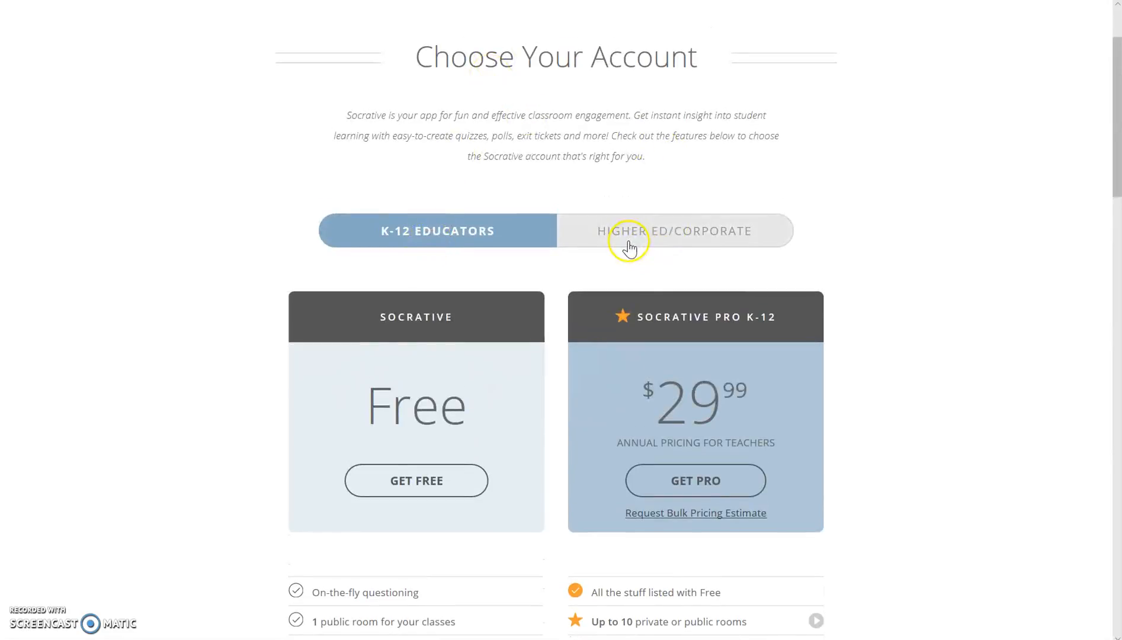
scroll(514, 309, down, 1)
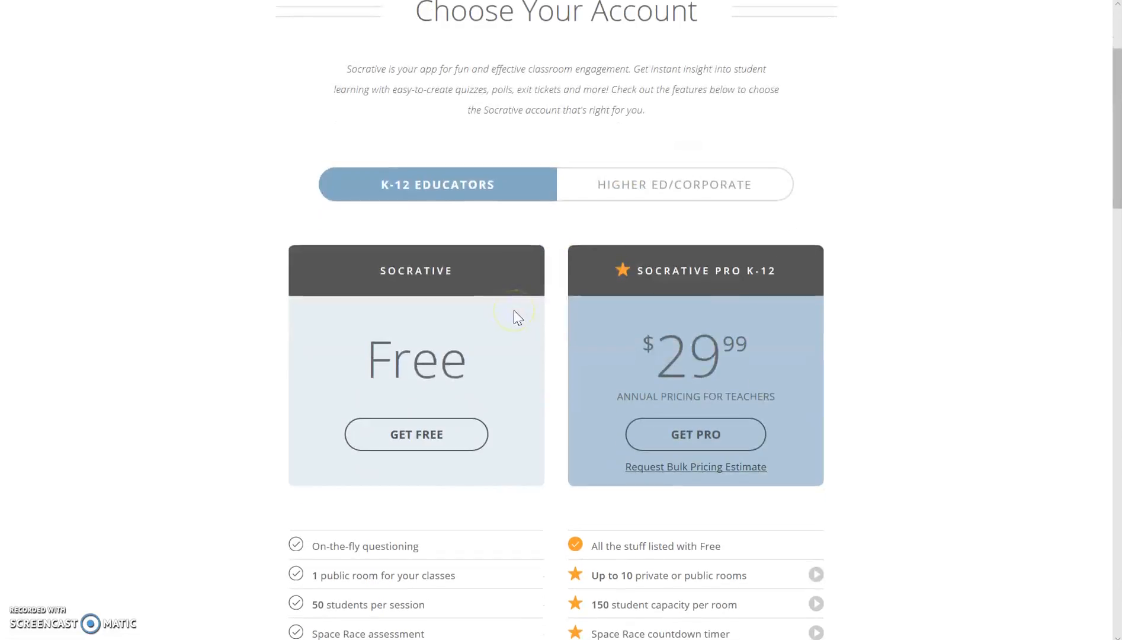
scroll(514, 309, down, 1)
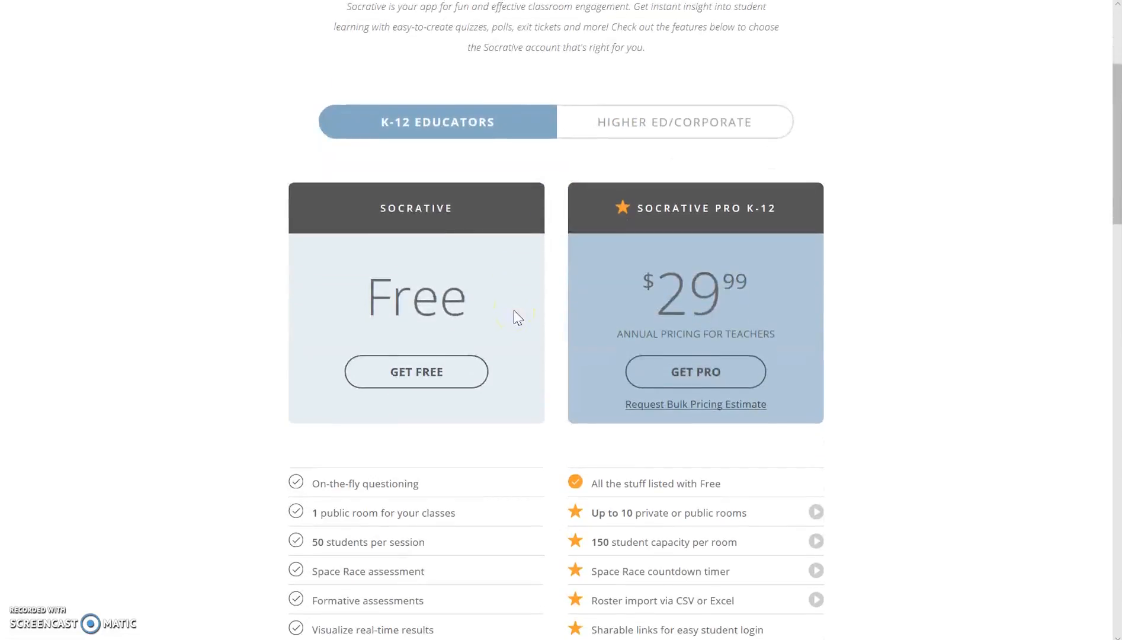
scroll(514, 309, up, 1)
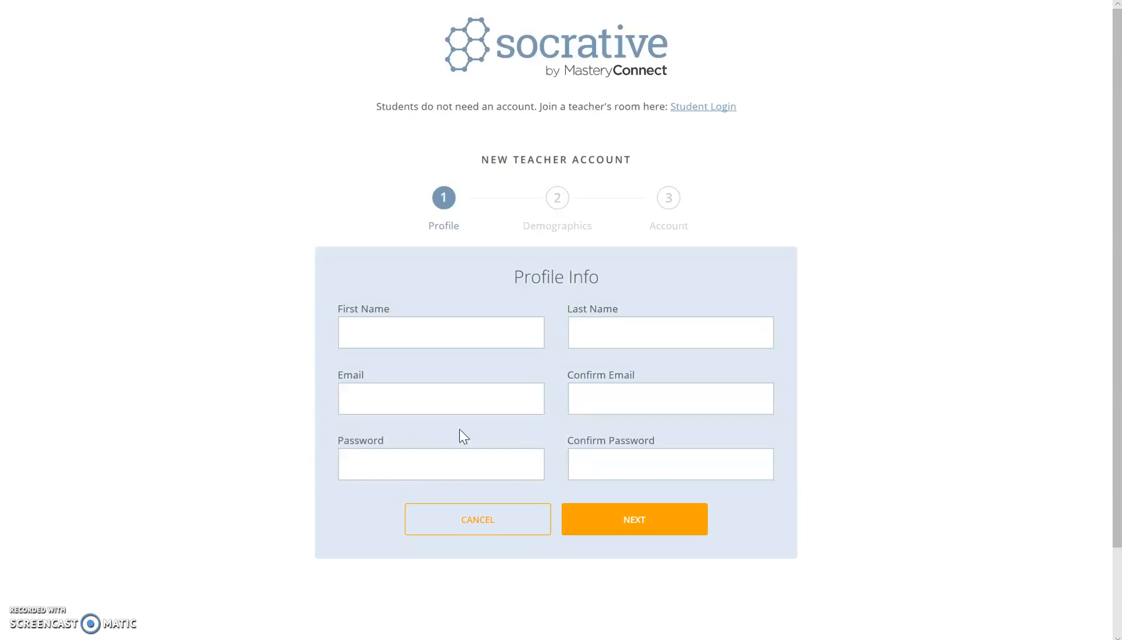
click(403, 439)
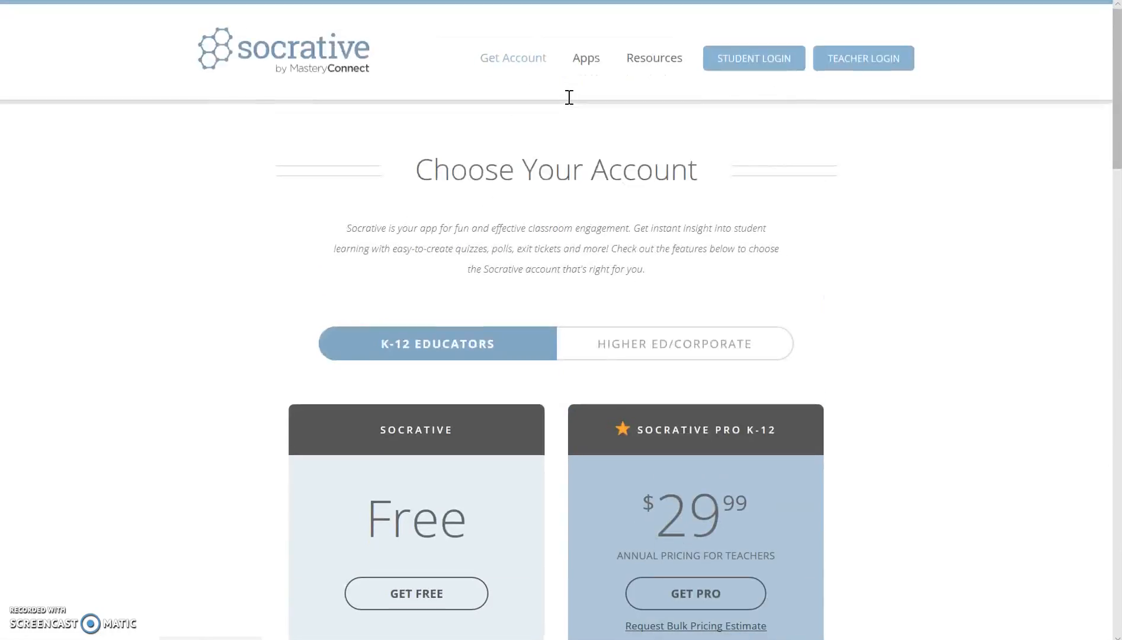
Log in as a teacher to reach the page for launching activities
click(894, 66)
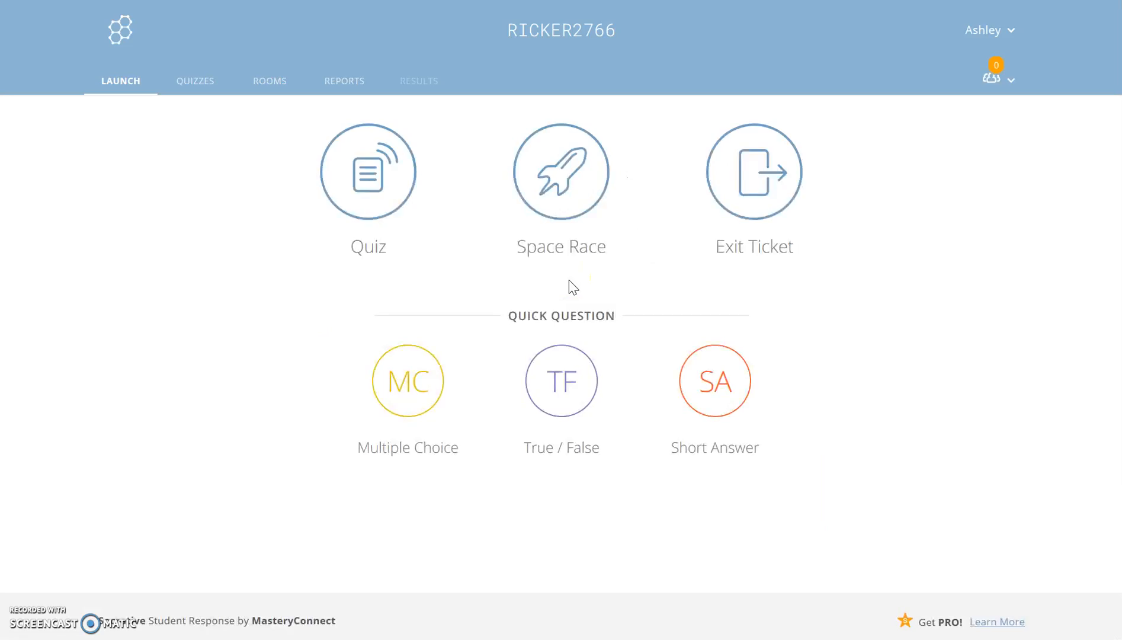
click(228, 286)
click(354, 212)
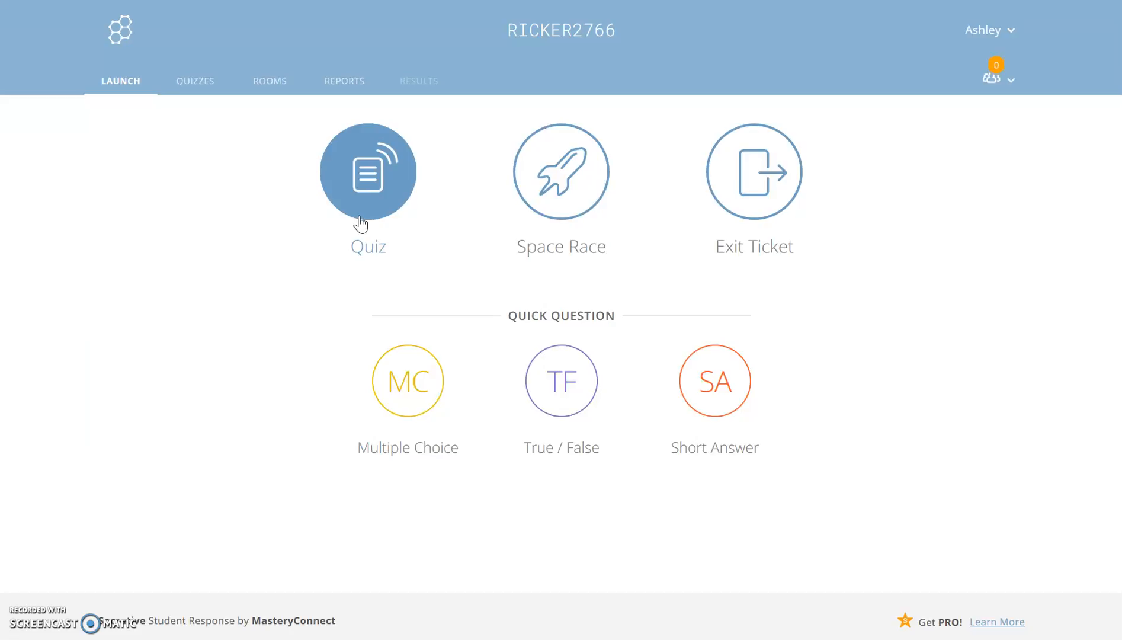
Look through the quizzes, the rooms and the reports, including the report options for World Facts Quiz
click(186, 80)
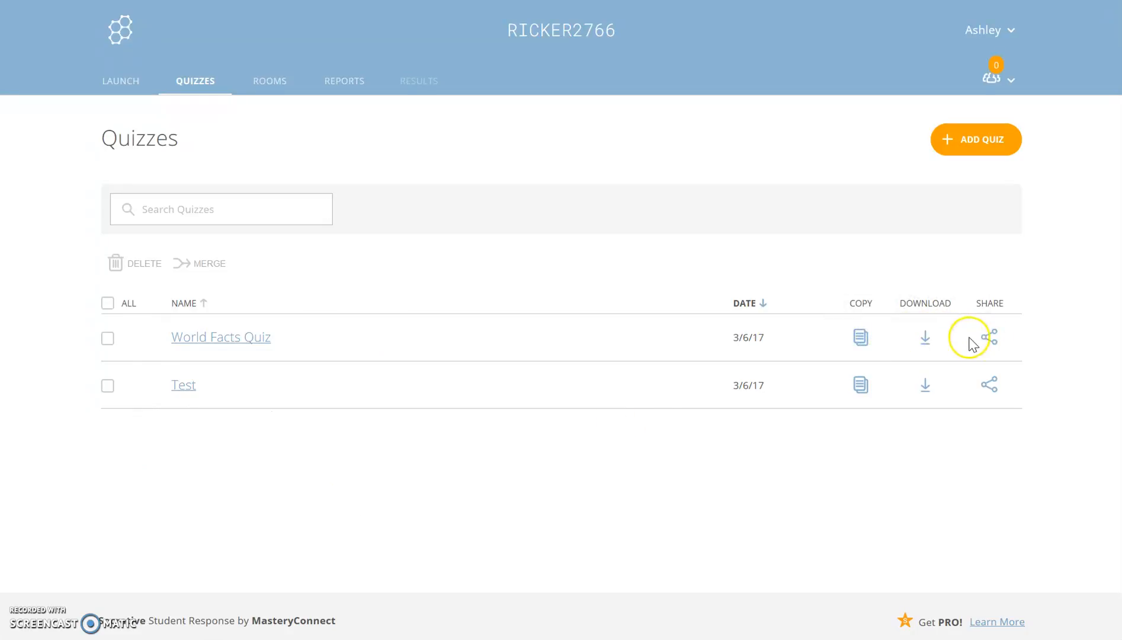
click(265, 98)
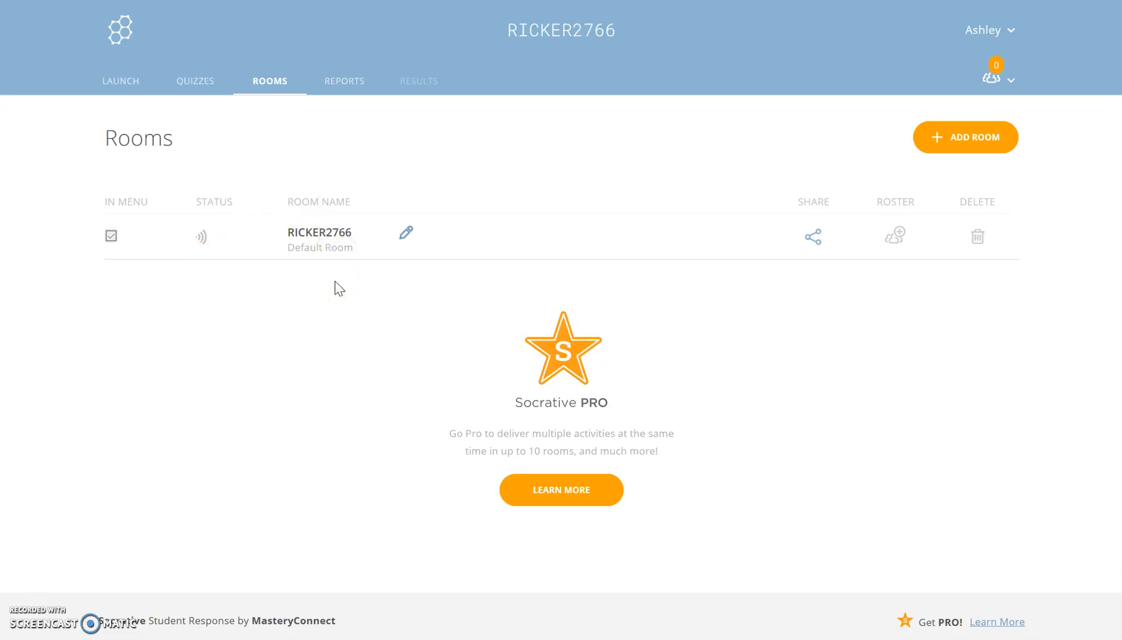
click(342, 82)
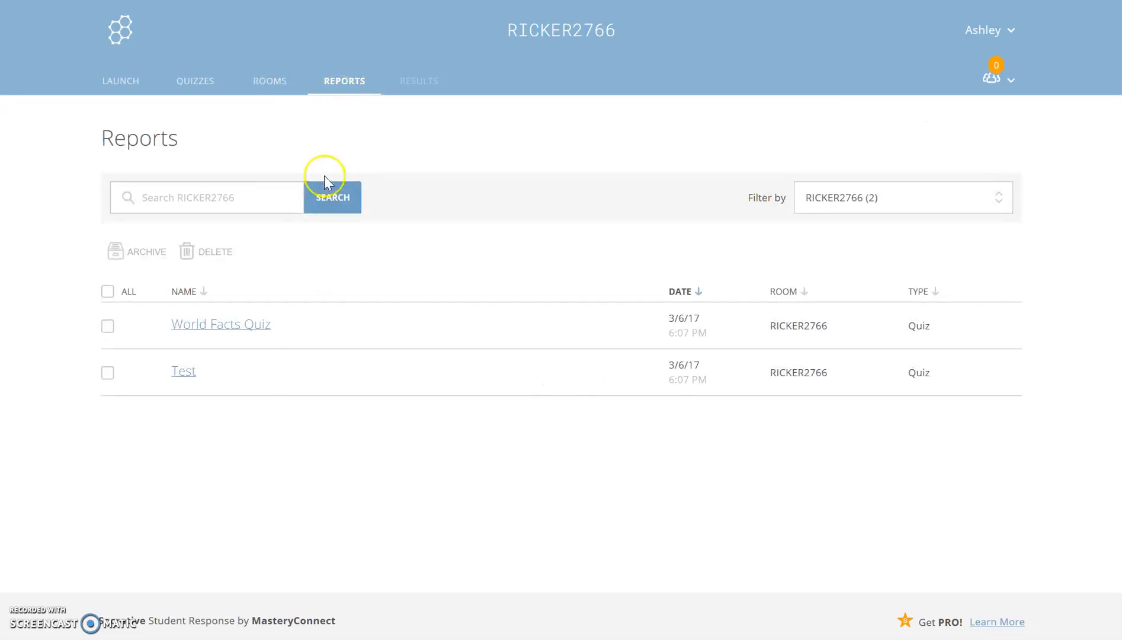
double_click(186, 324)
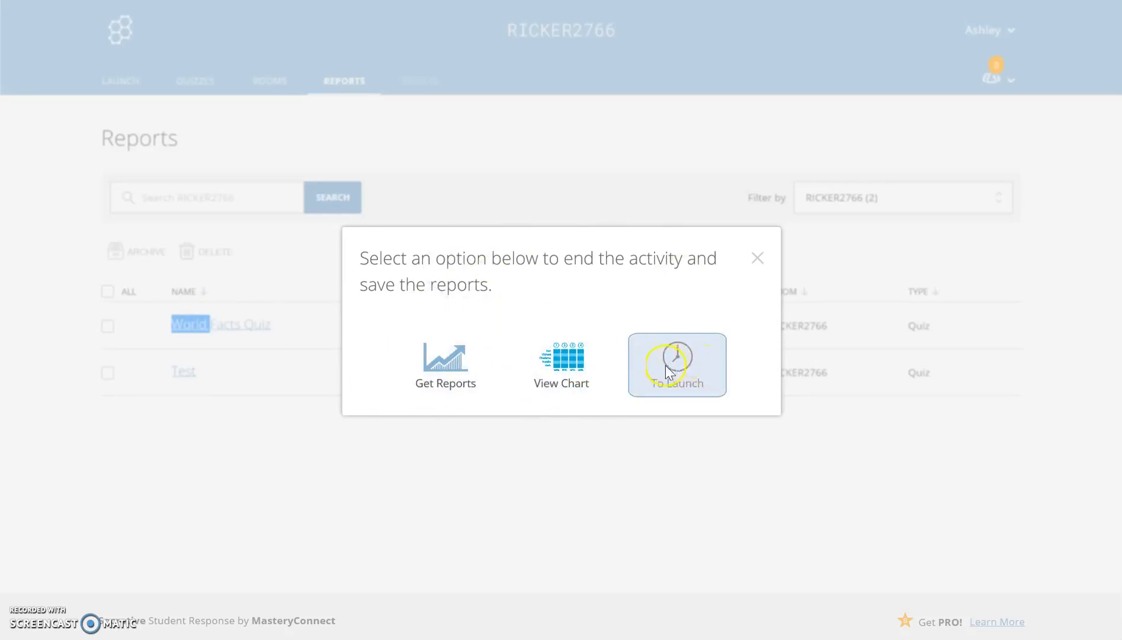
click(757, 258)
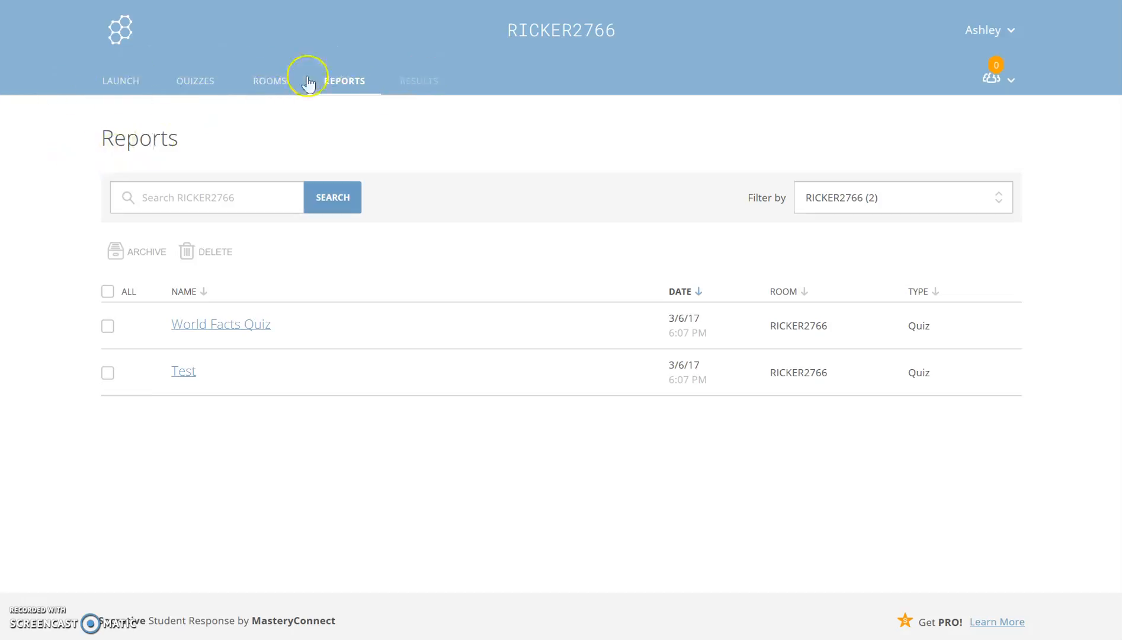
Launch the World Facts Quiz with Instant Feedback as the delivery method
click(117, 93)
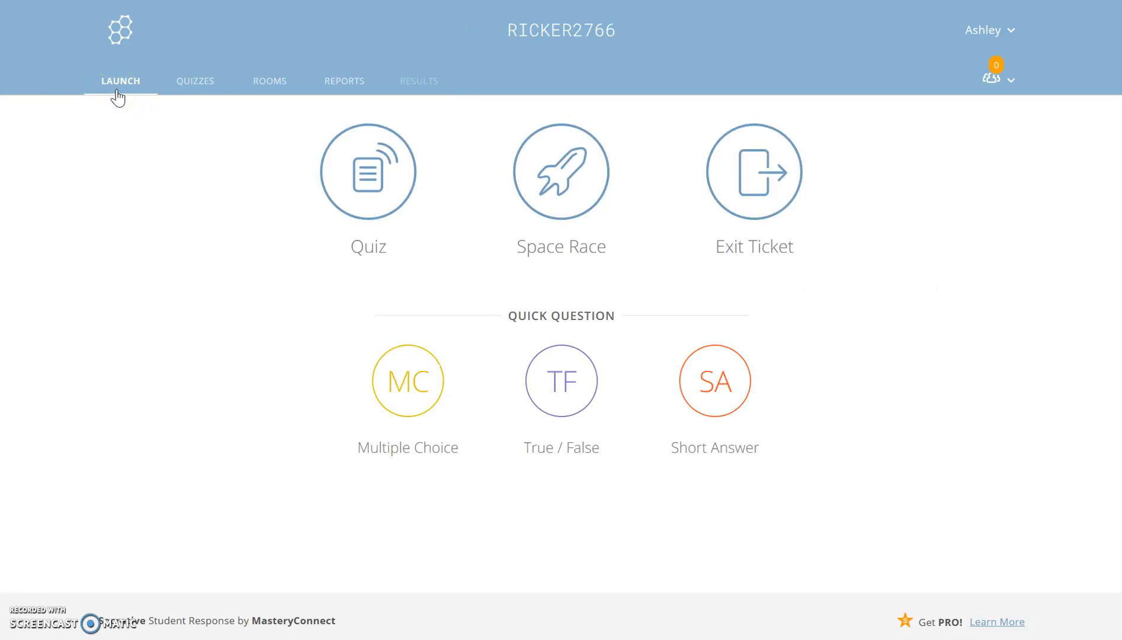
click(368, 169)
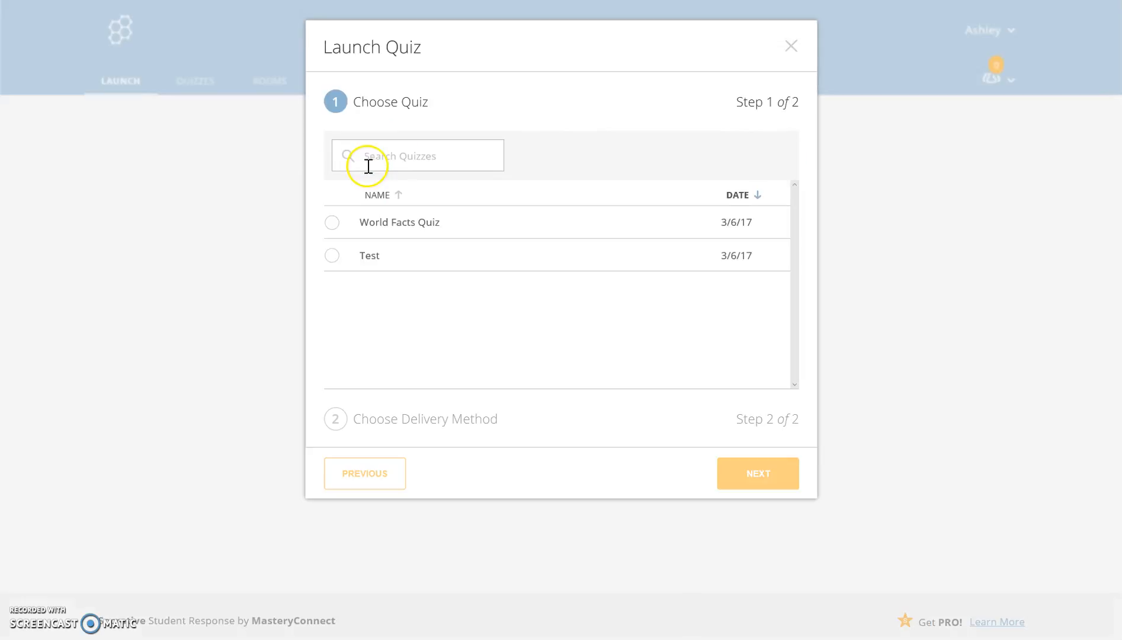
click(331, 223)
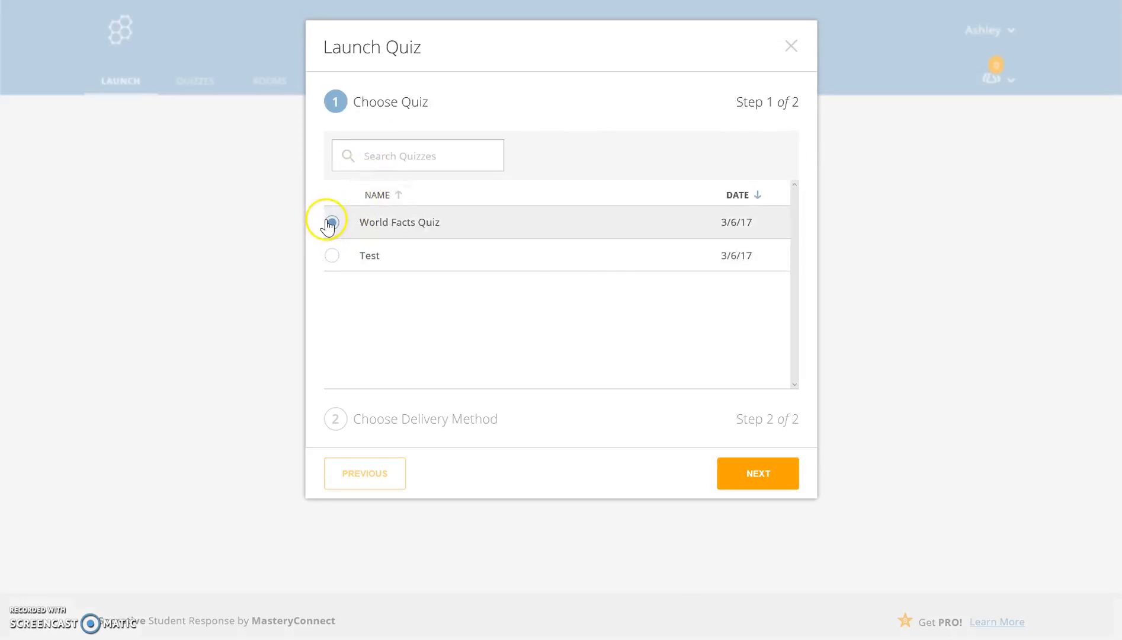
click(738, 471)
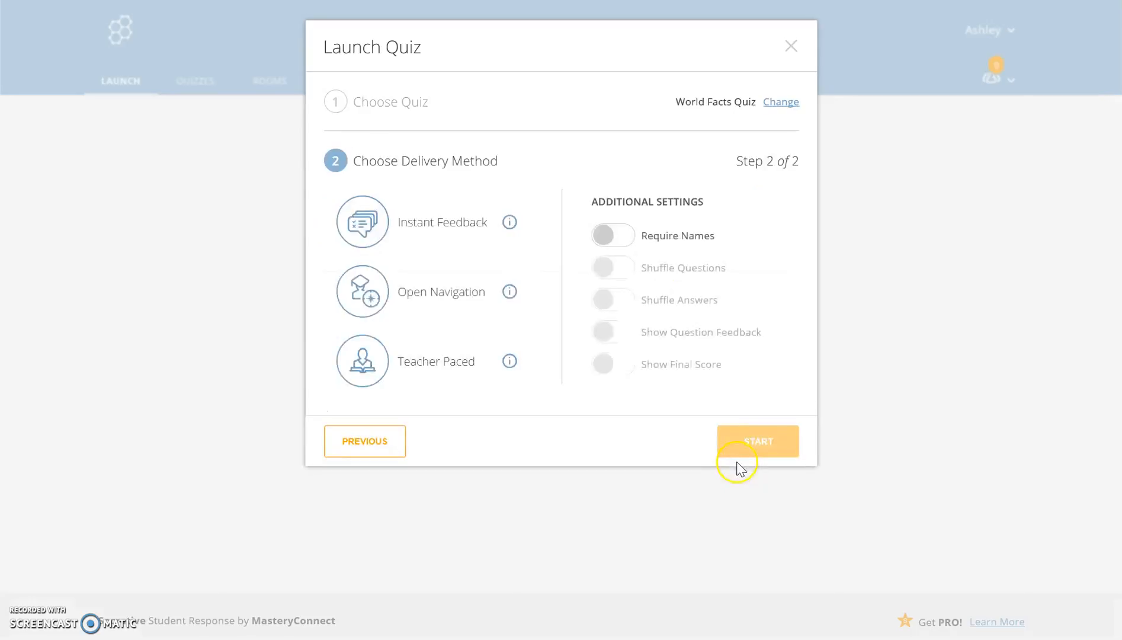
click(376, 452)
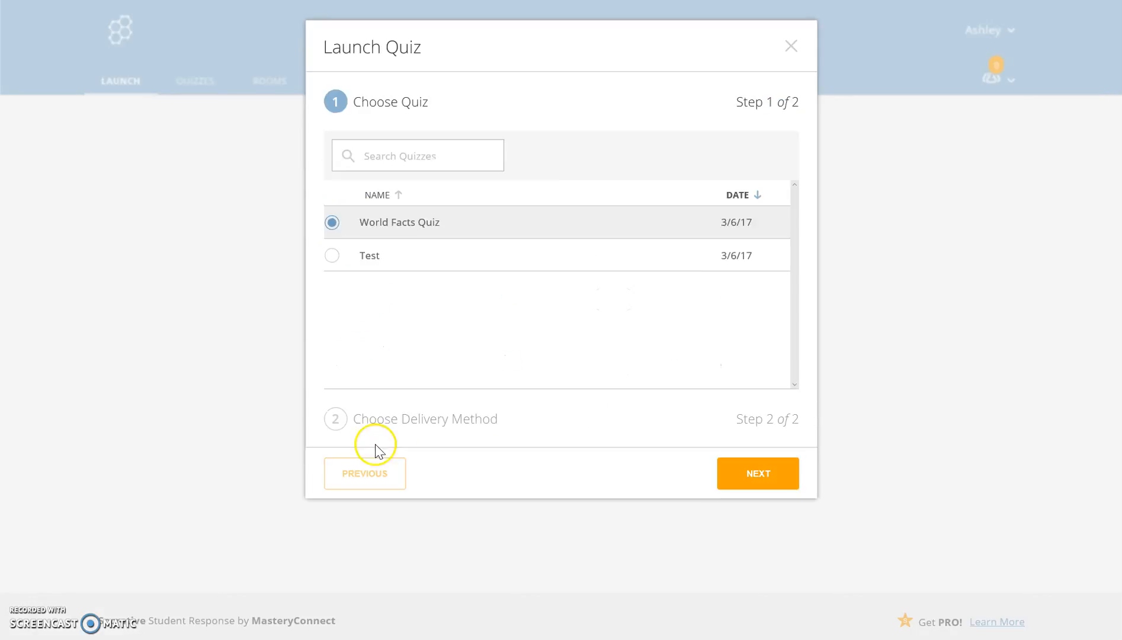
click(745, 474)
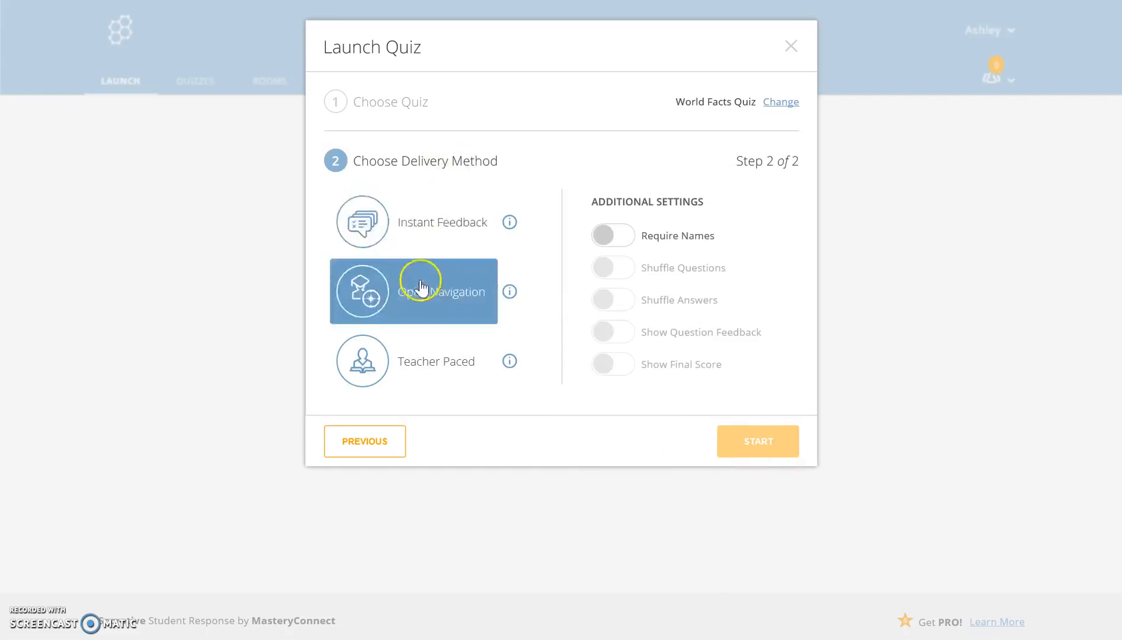
click(427, 248)
click(771, 440)
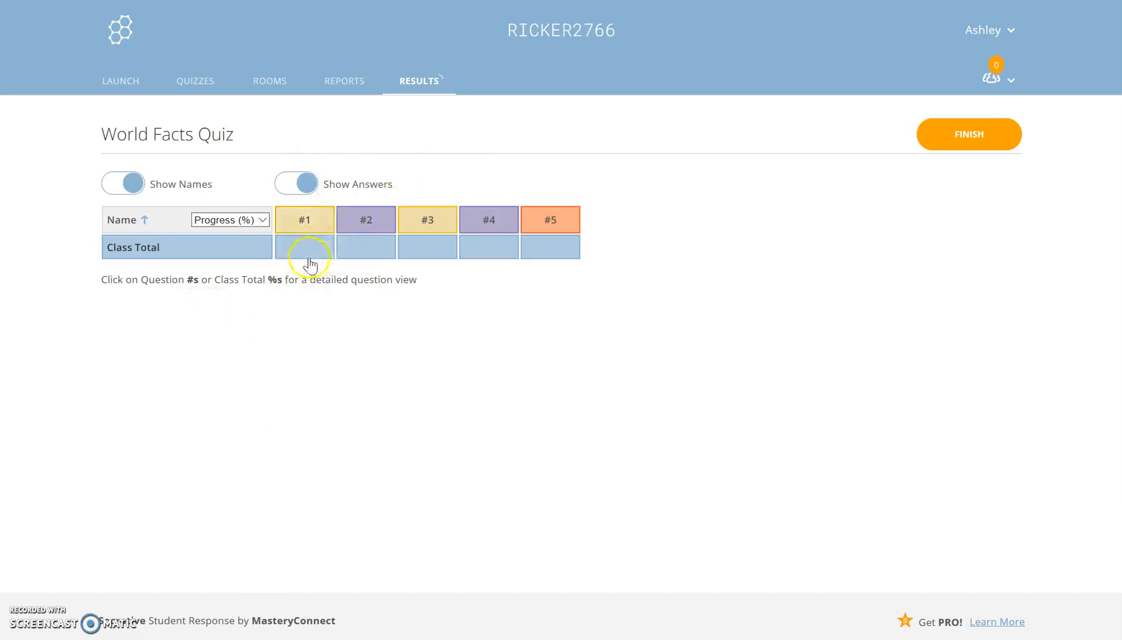
Examine the World Facts Quiz results table and the options for finishing the activity, leaving the quiz running
drag(268, 280, 126, 282)
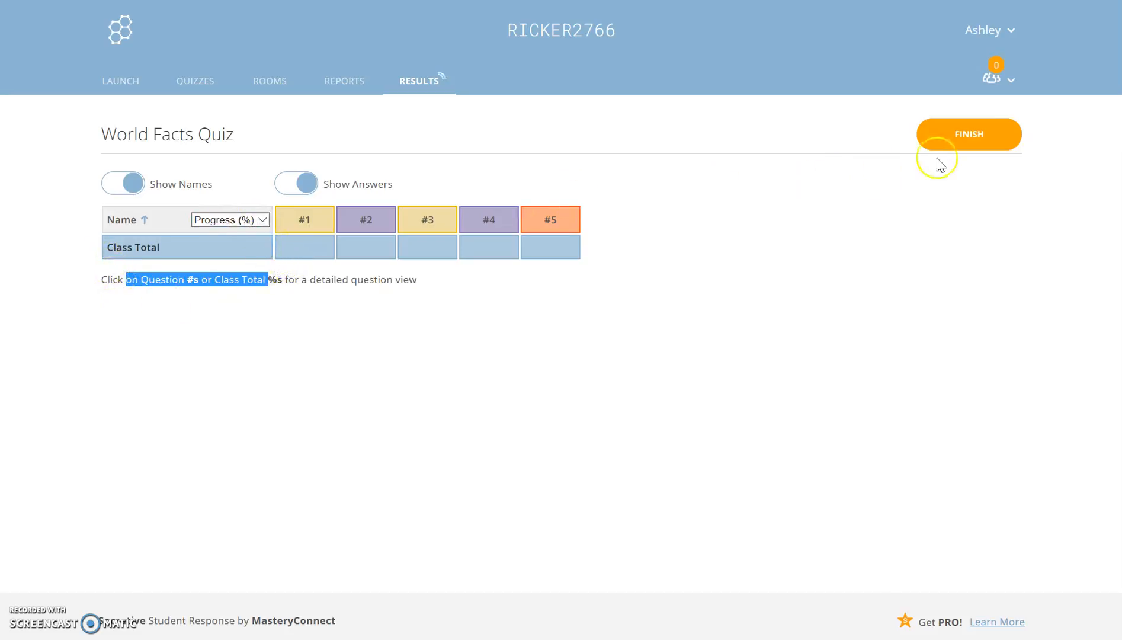
click(964, 147)
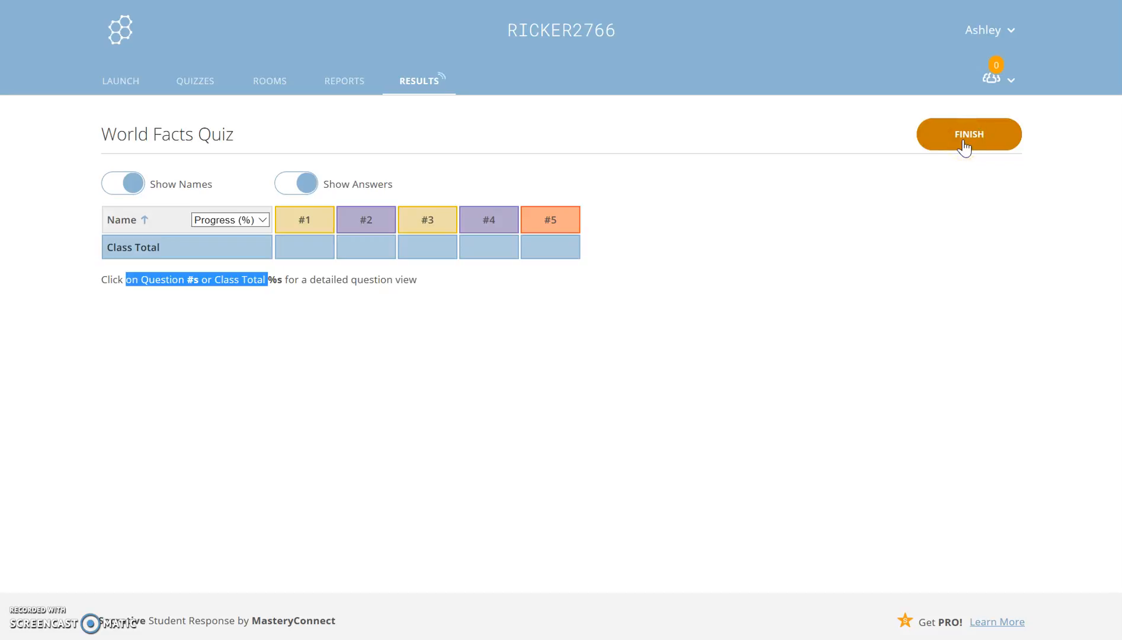
click(963, 147)
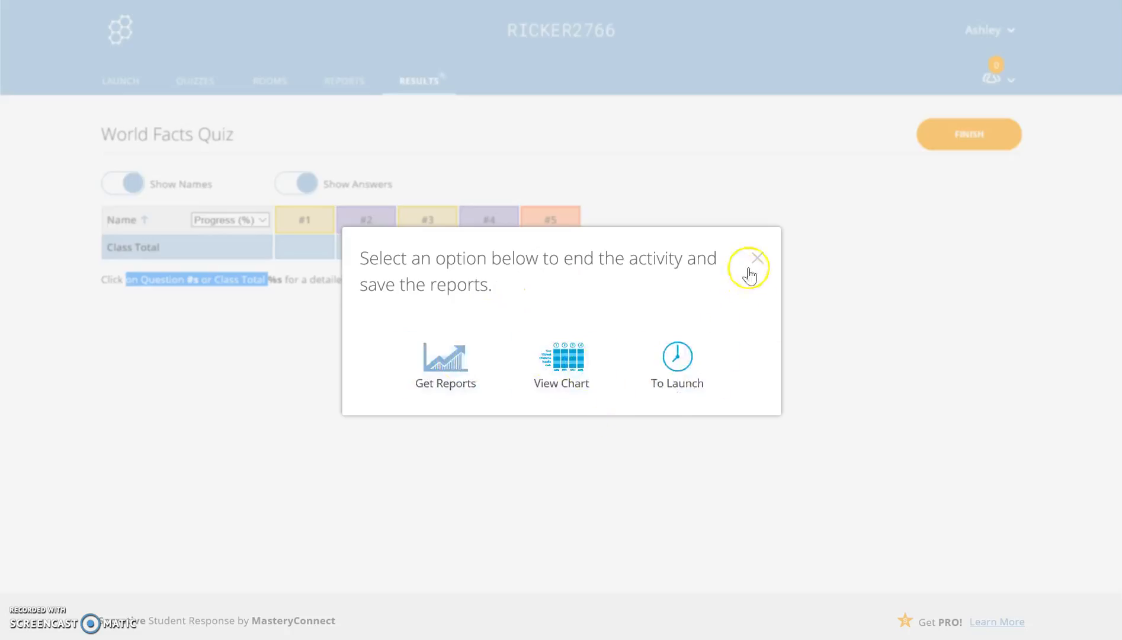
click(763, 262)
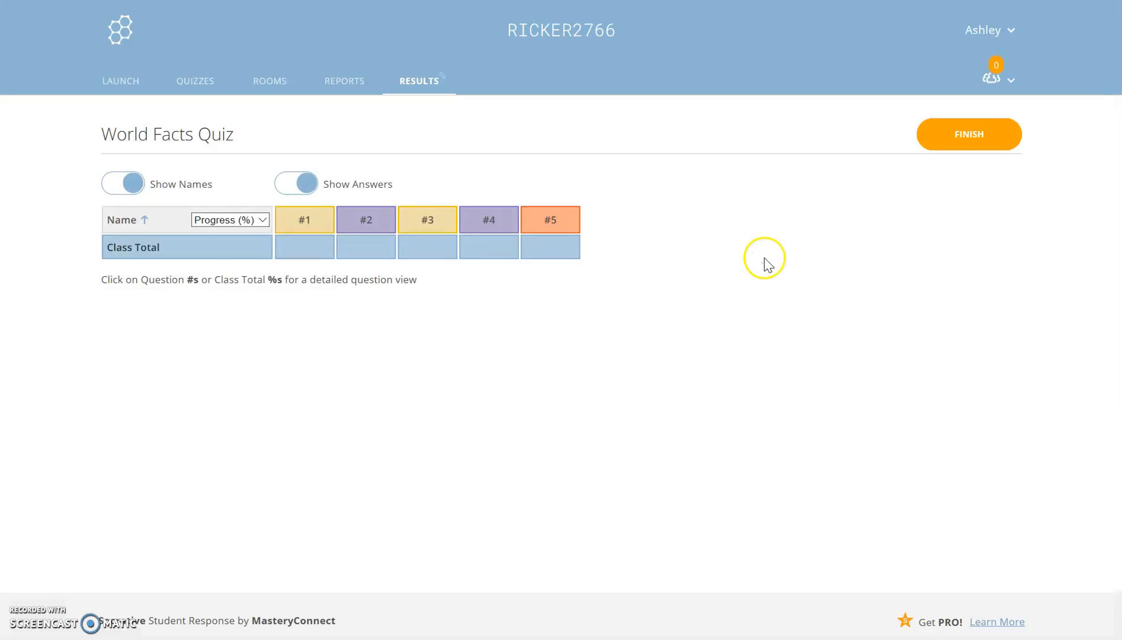
Create a new quiz from scratch in the quiz library
click(193, 80)
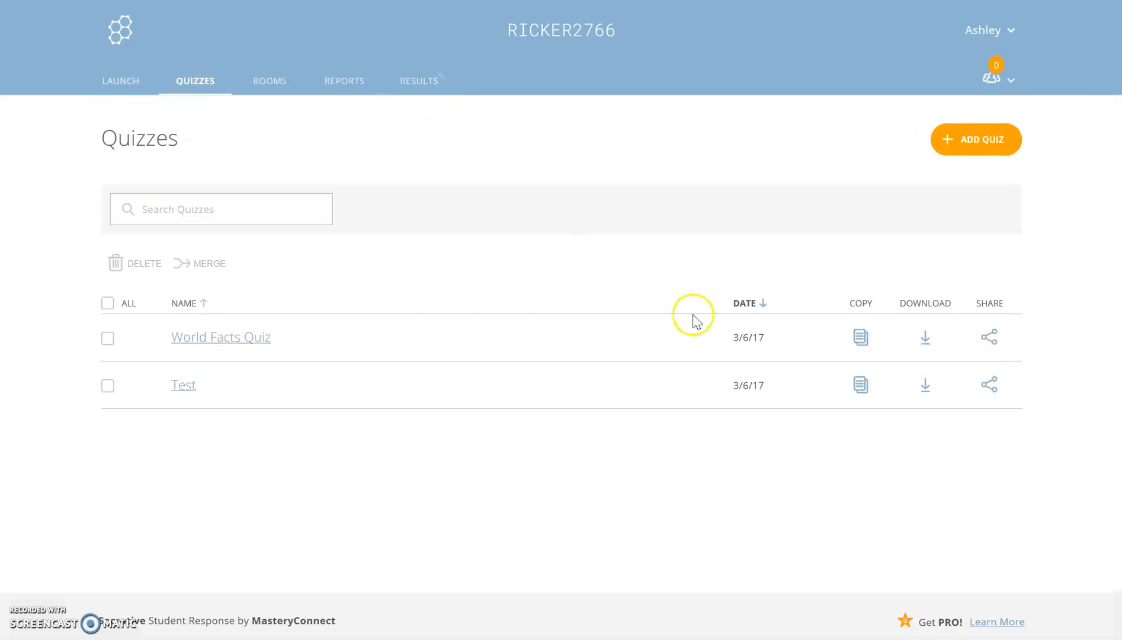
click(966, 153)
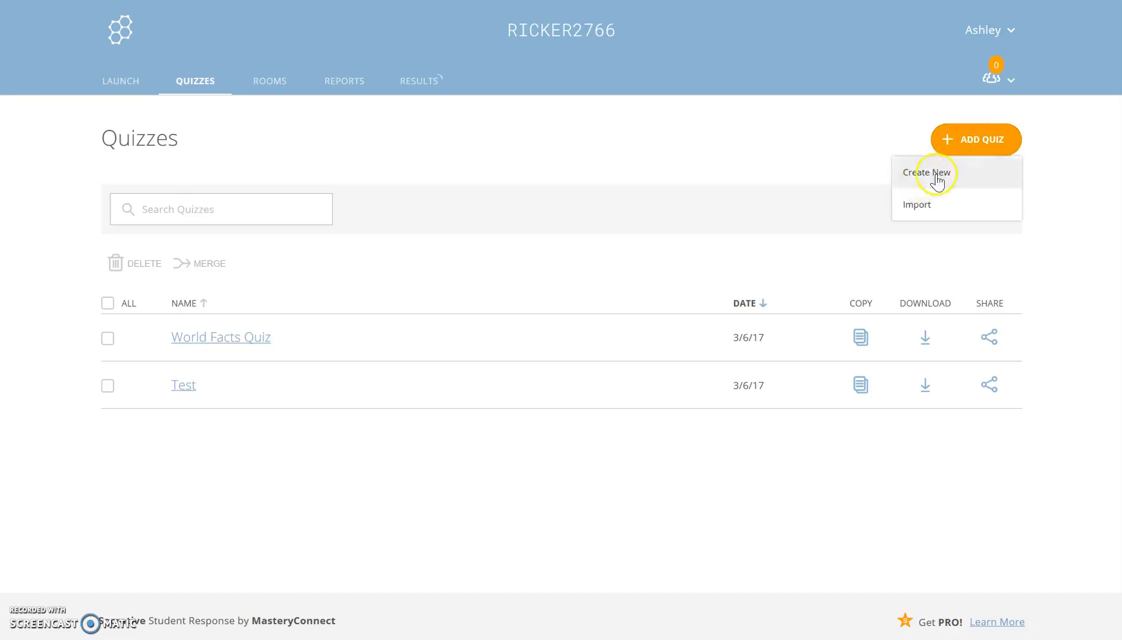
click(898, 170)
click(897, 170)
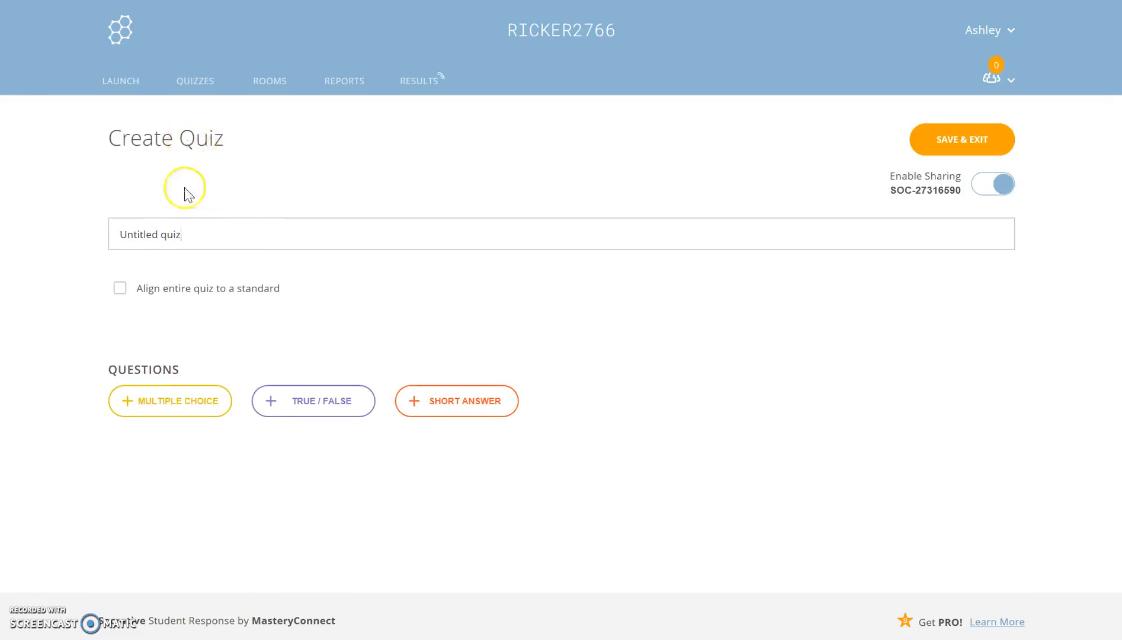
Replace the default quiz title with Test Quiz
key(BackSpace)
key(BackSpace)
key(BackSpace)
key(BackSpace)
key(BackSpace)
key(BackSpace)
key(BackSpace)
key(BackSpace)
key(BackSpace)
key(BackSpace)
key(BackSpace)
key(BackSpace)
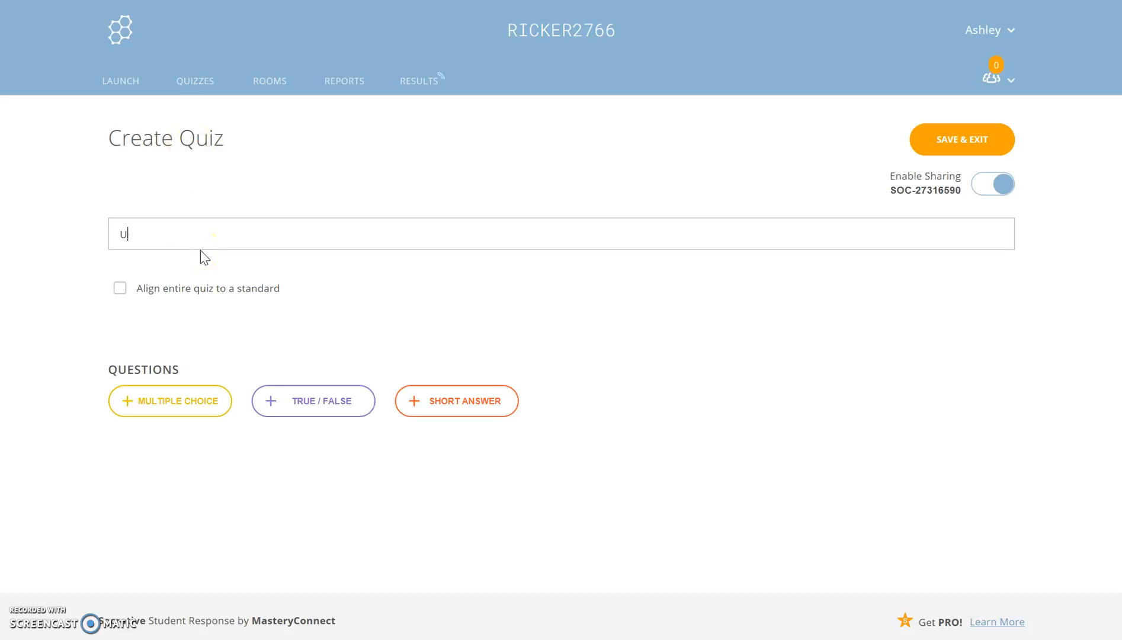
text(Test Quiz)
Align the entire quiz to a standard, choosing Math as subject, Traditional as core and 3rd Grade as class
click(121, 288)
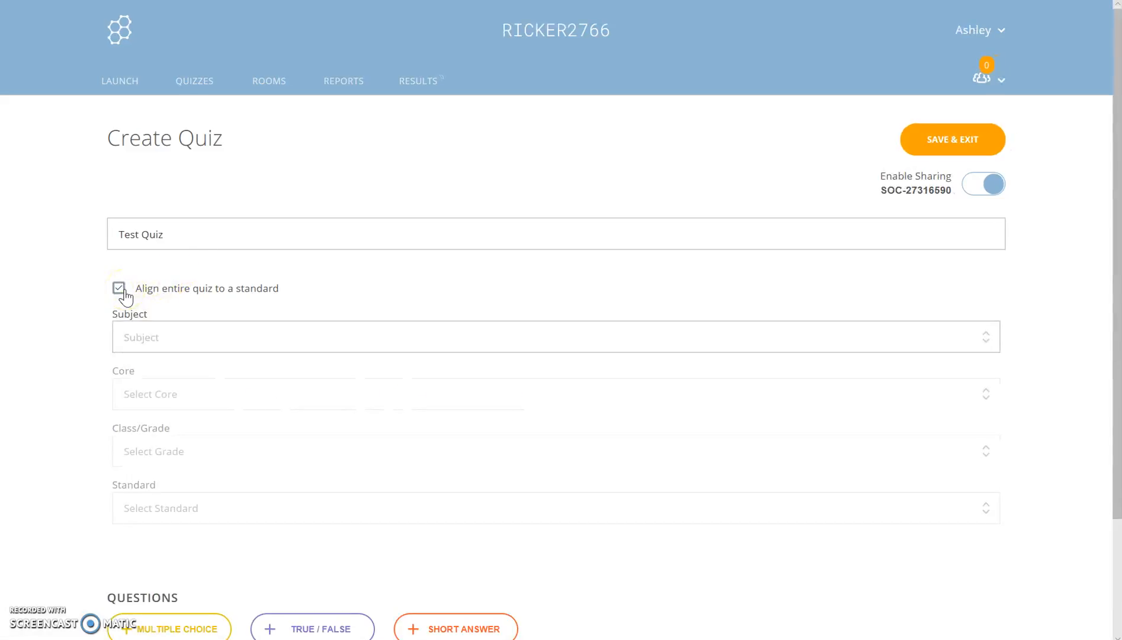
scroll(126, 293, down, 1)
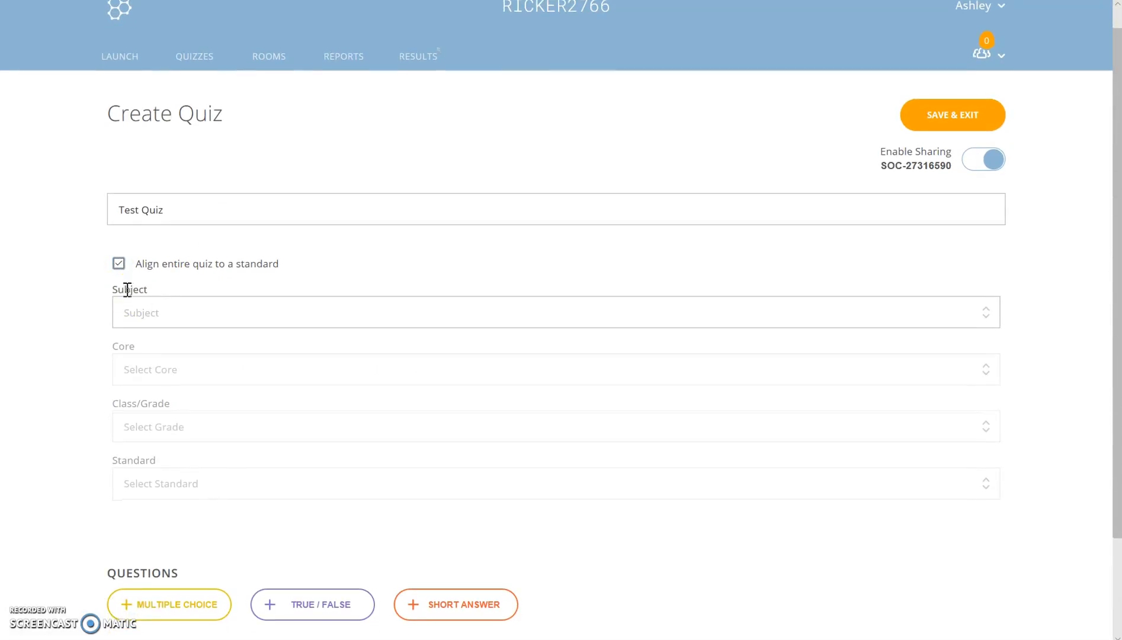
click(182, 317)
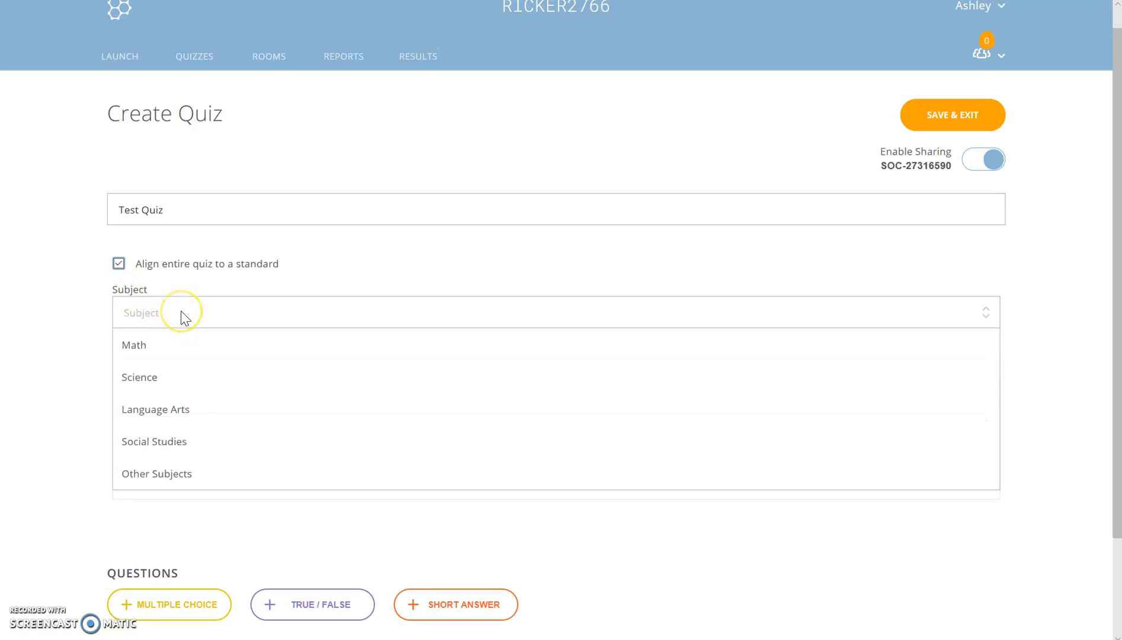
click(136, 349)
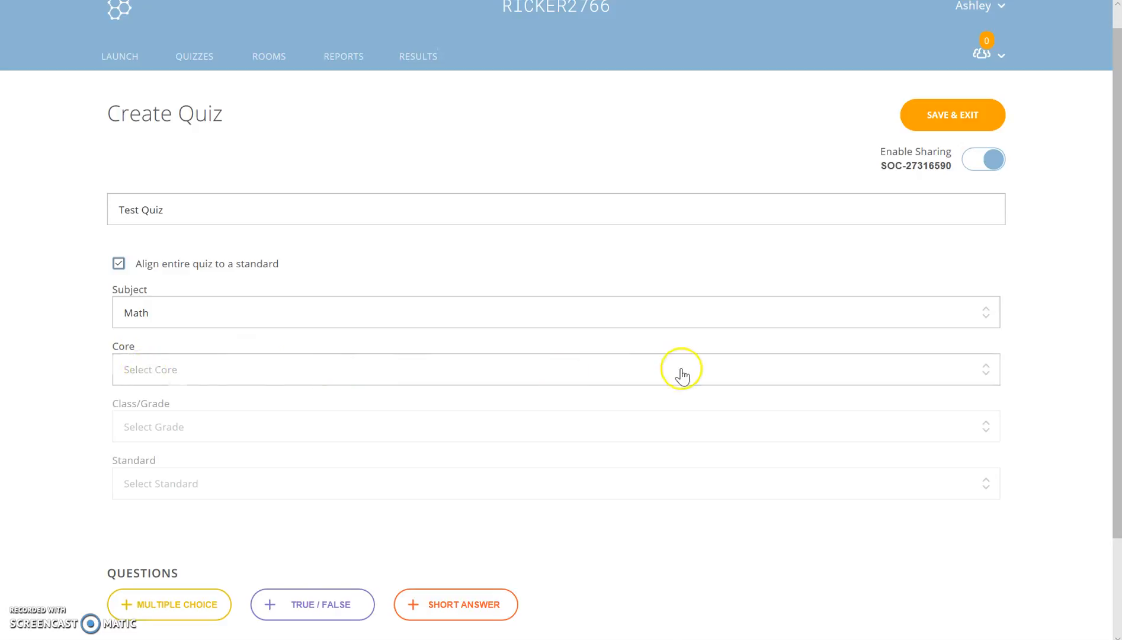
click(987, 378)
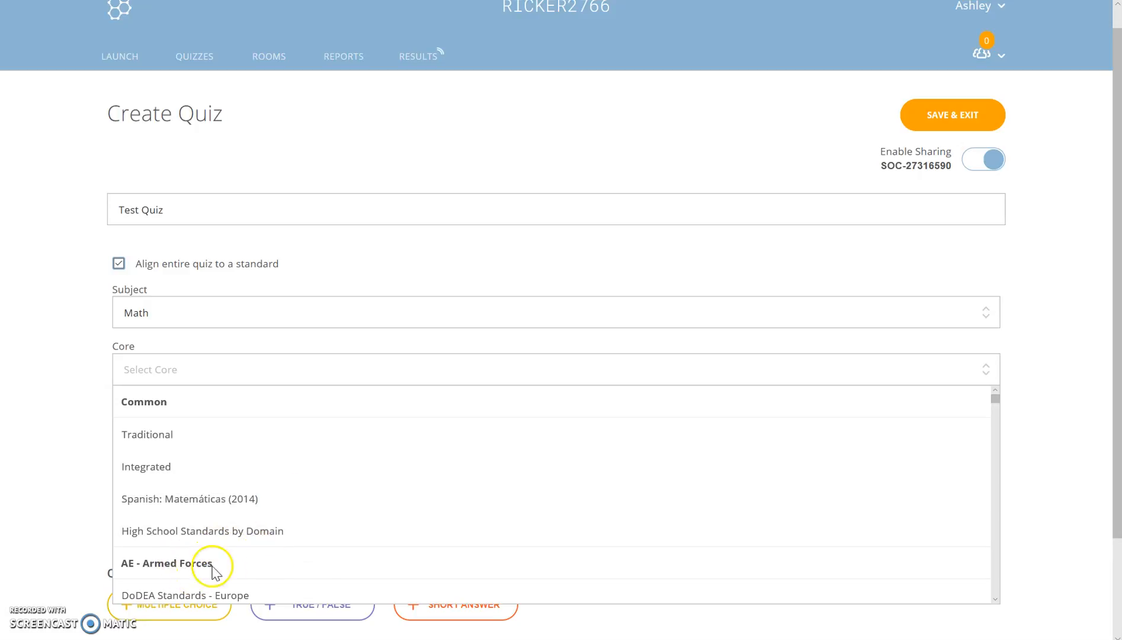
click(130, 434)
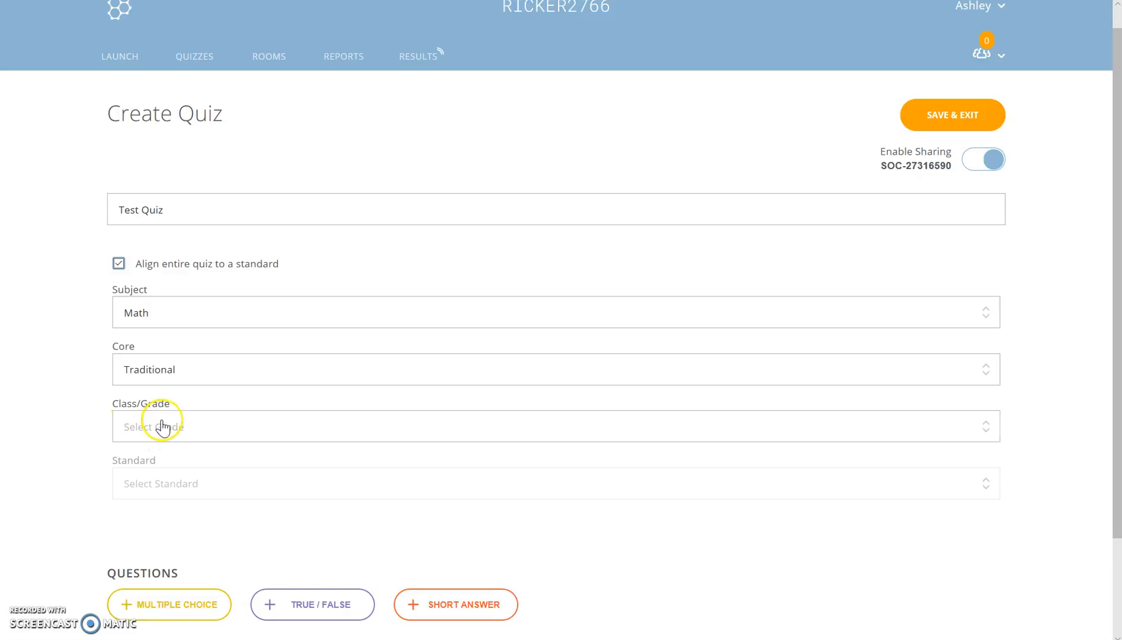
click(171, 429)
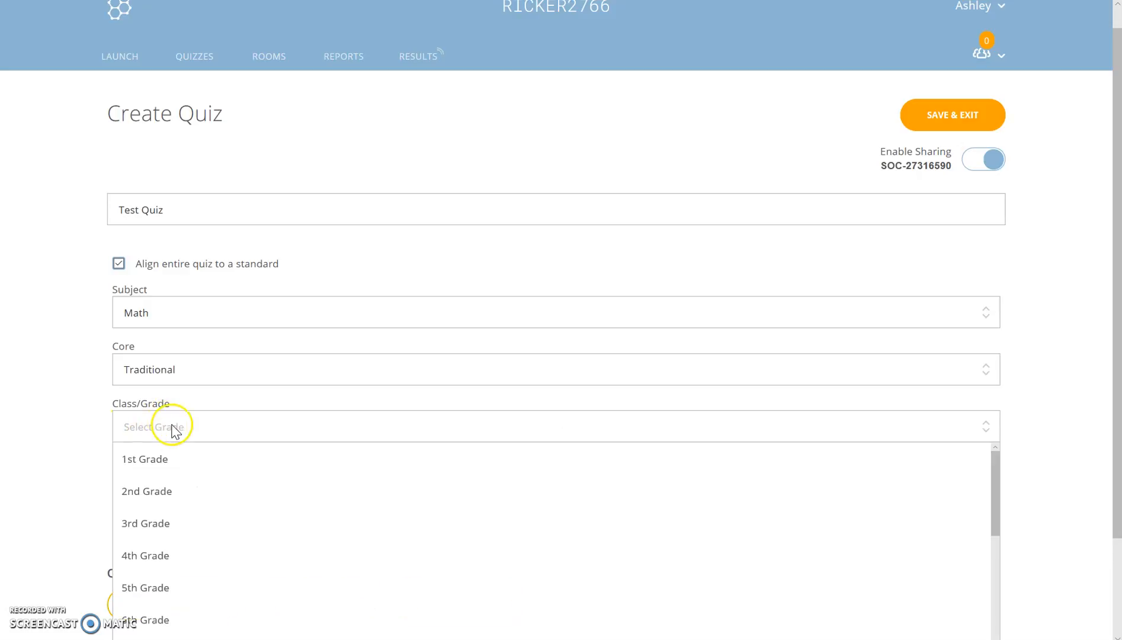
click(155, 525)
Browse the 3rd Grade math standards without choosing one and turn off the quiz's standard alignment
click(162, 490)
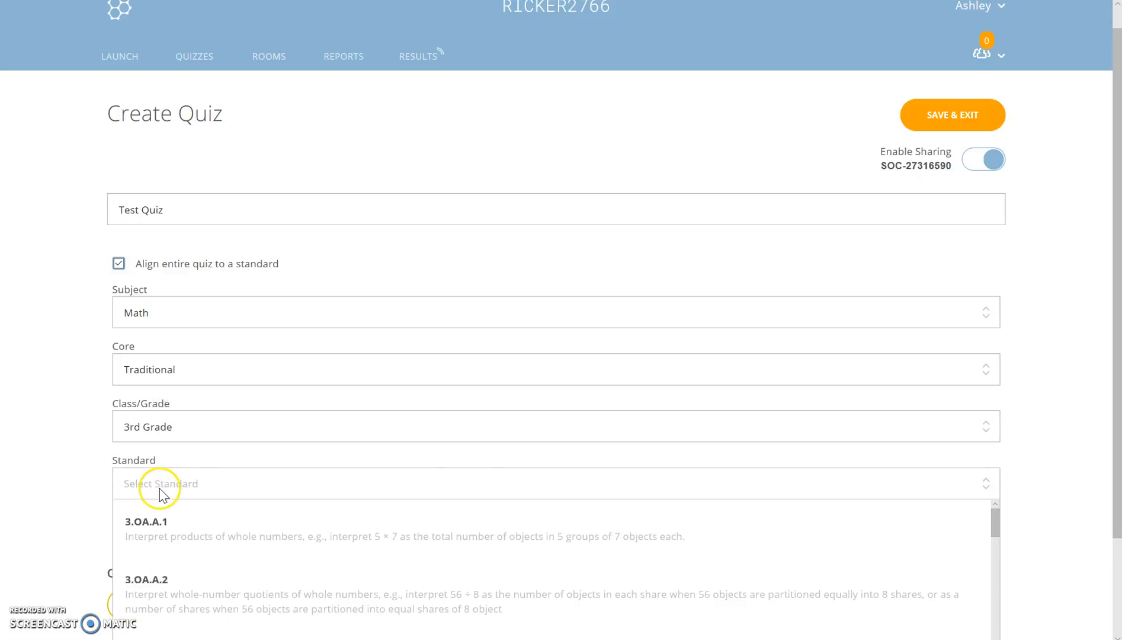
scroll(220, 569, down, 2)
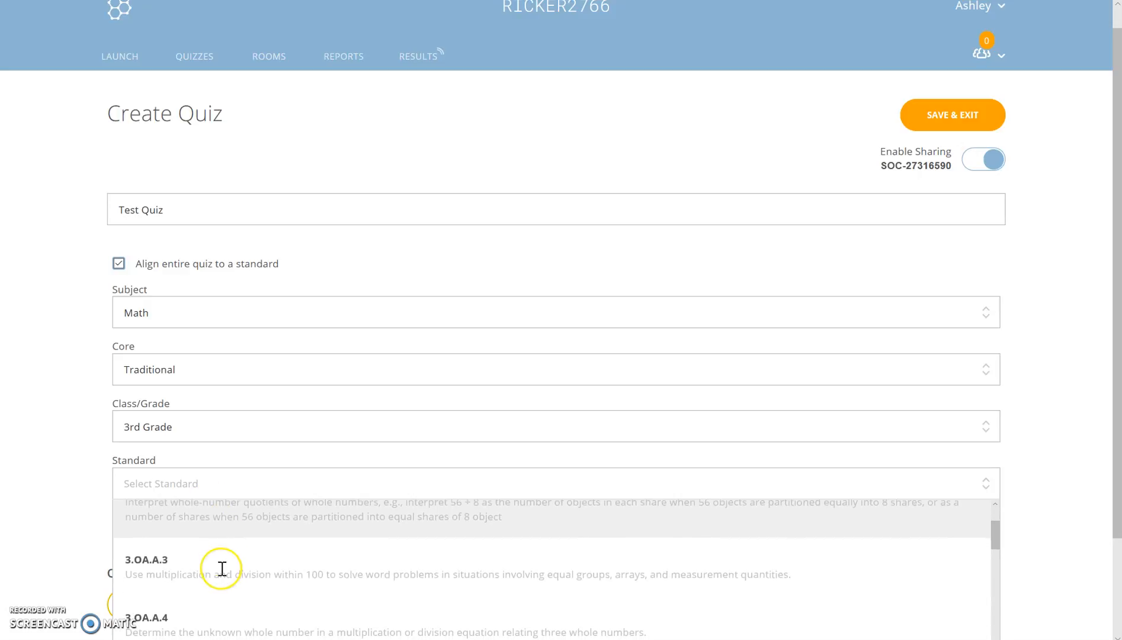
scroll(220, 572, up, 2)
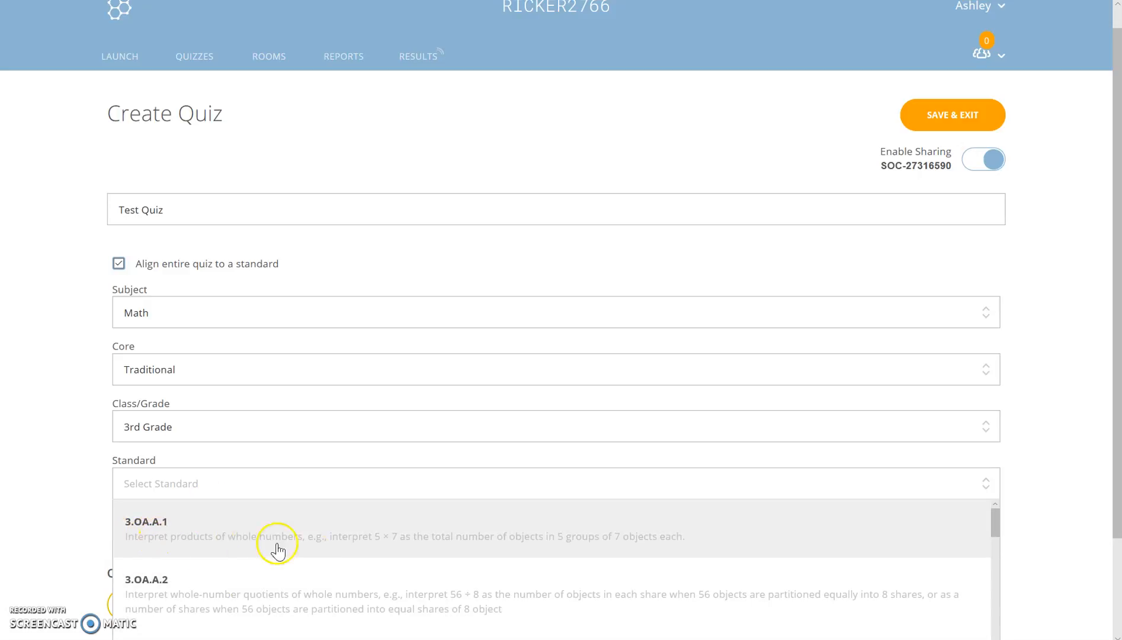
click(41, 413)
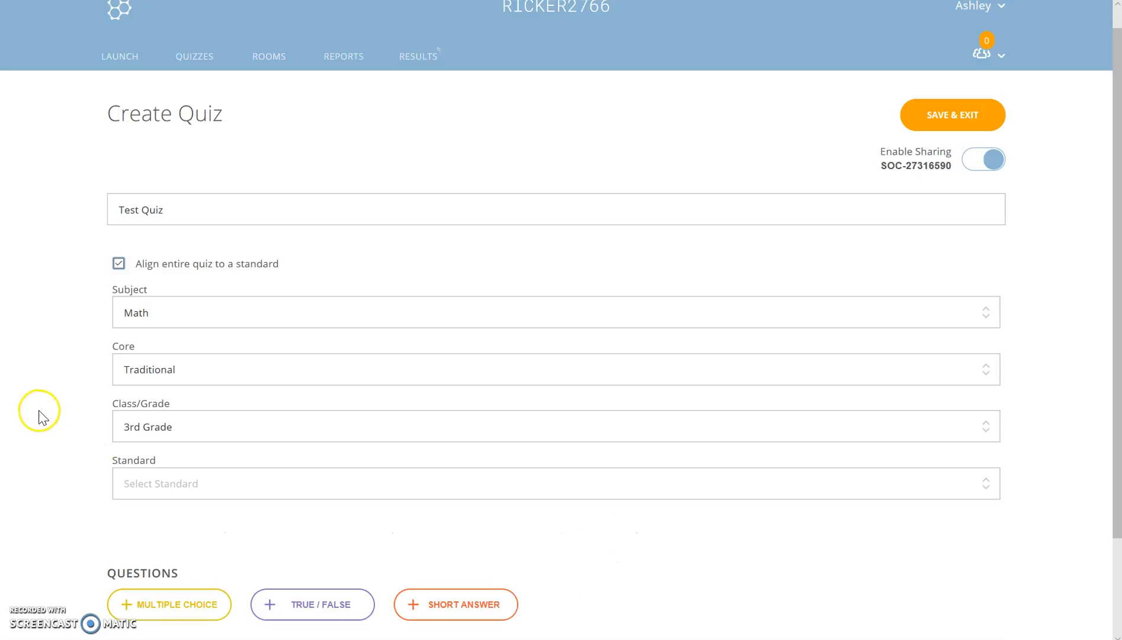
click(119, 264)
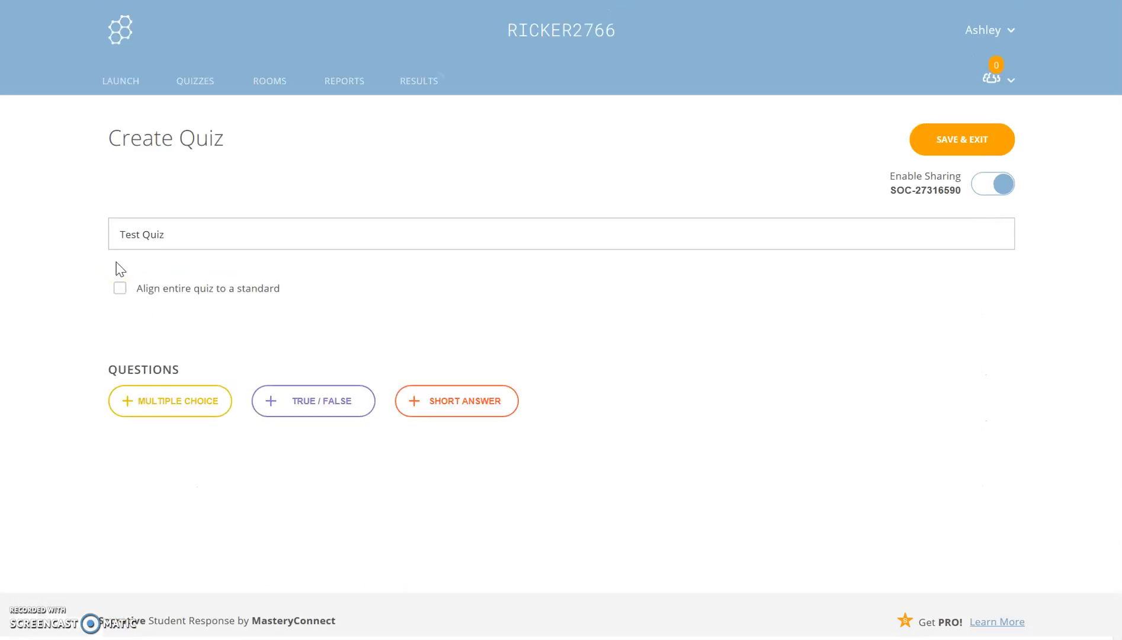
Add a multiple-choice question "Question 1" with choices "Answer 1" and "Answer 2", marking Answer 1 as correct
click(199, 404)
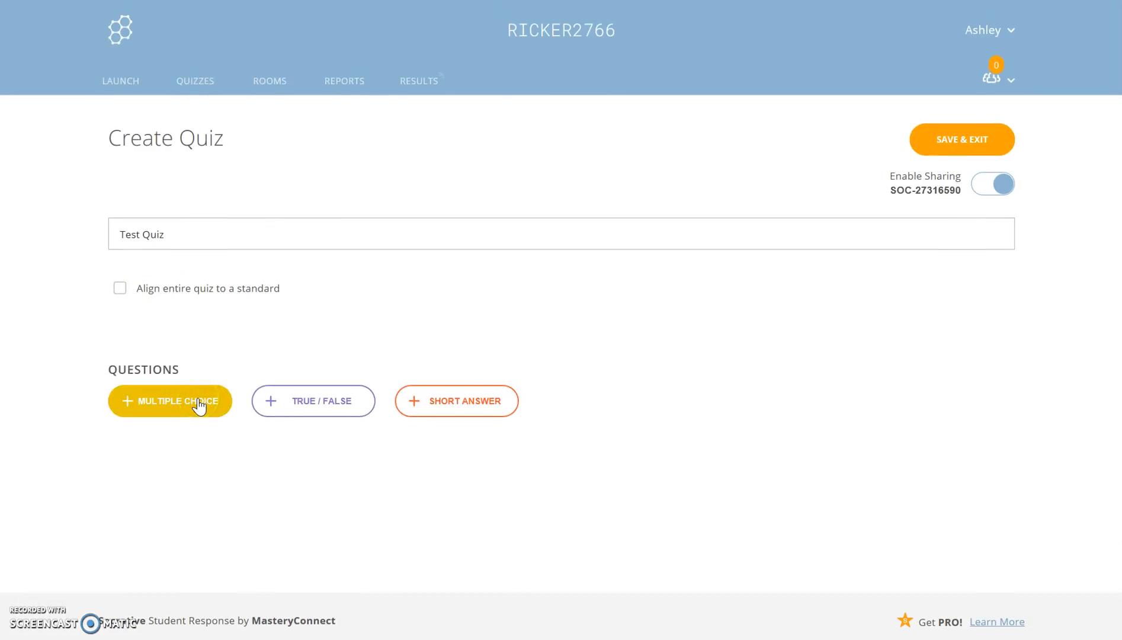
scroll(201, 406, down, 1)
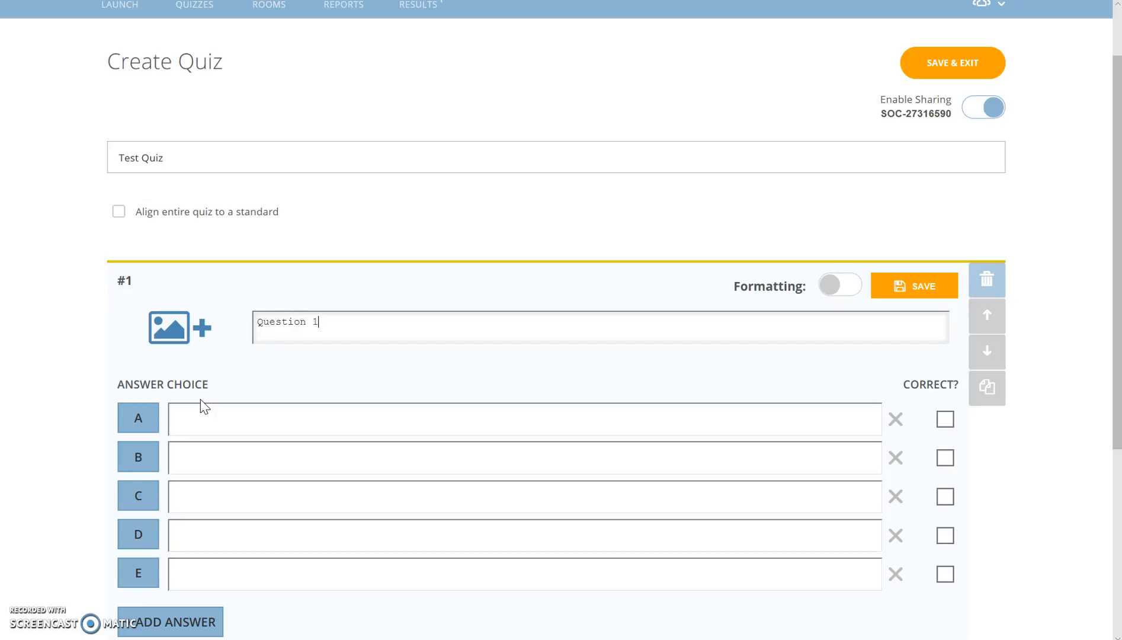
click(200, 413)
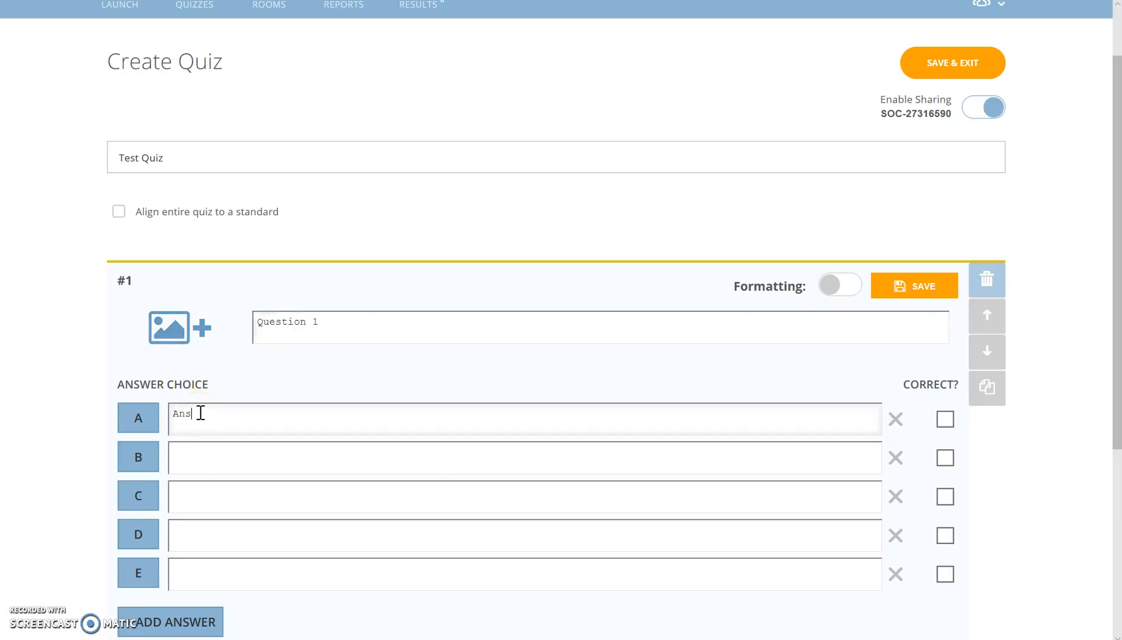
click(213, 459)
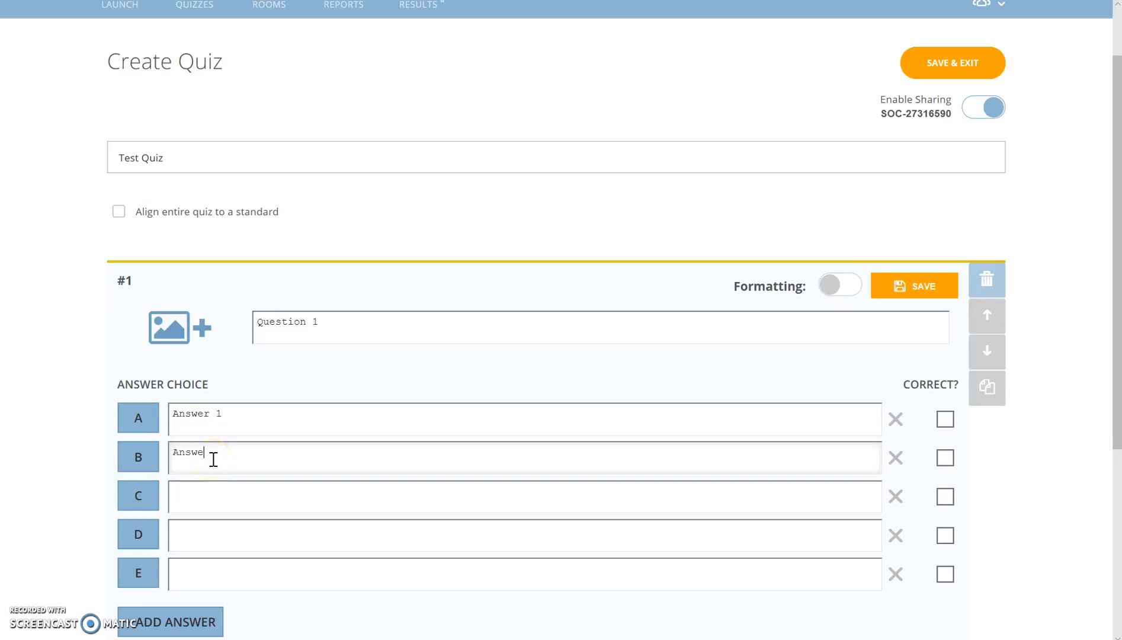
click(945, 419)
Add a true/false question reading "True or False" with False as the correct answer and a blank explanation
scroll(945, 418, down, 2)
scroll(461, 494, down, 2)
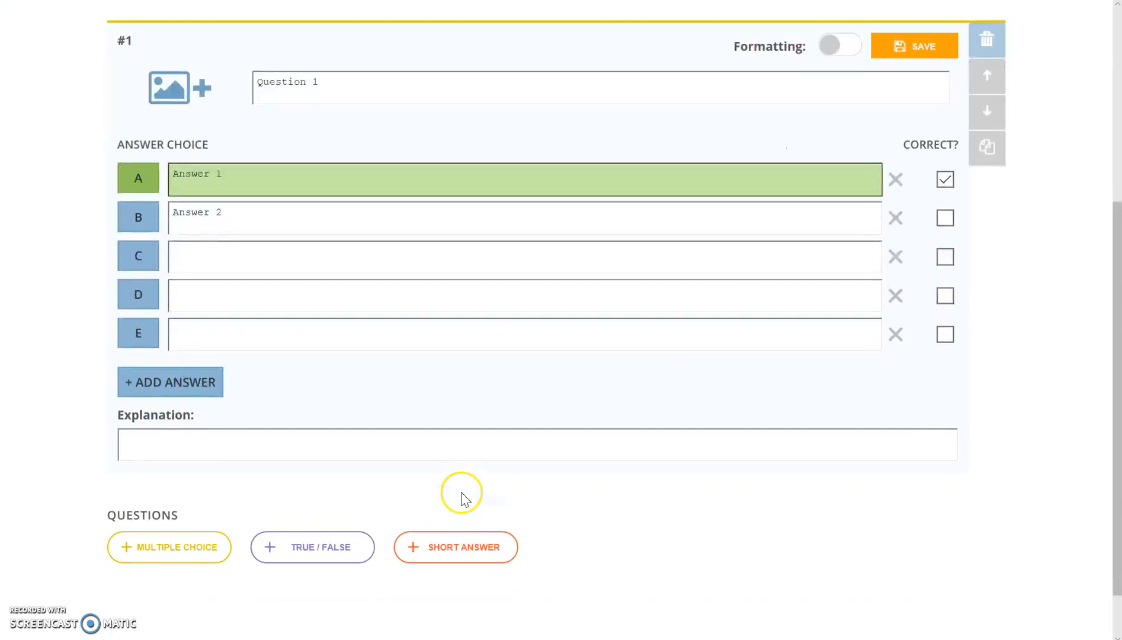
click(318, 558)
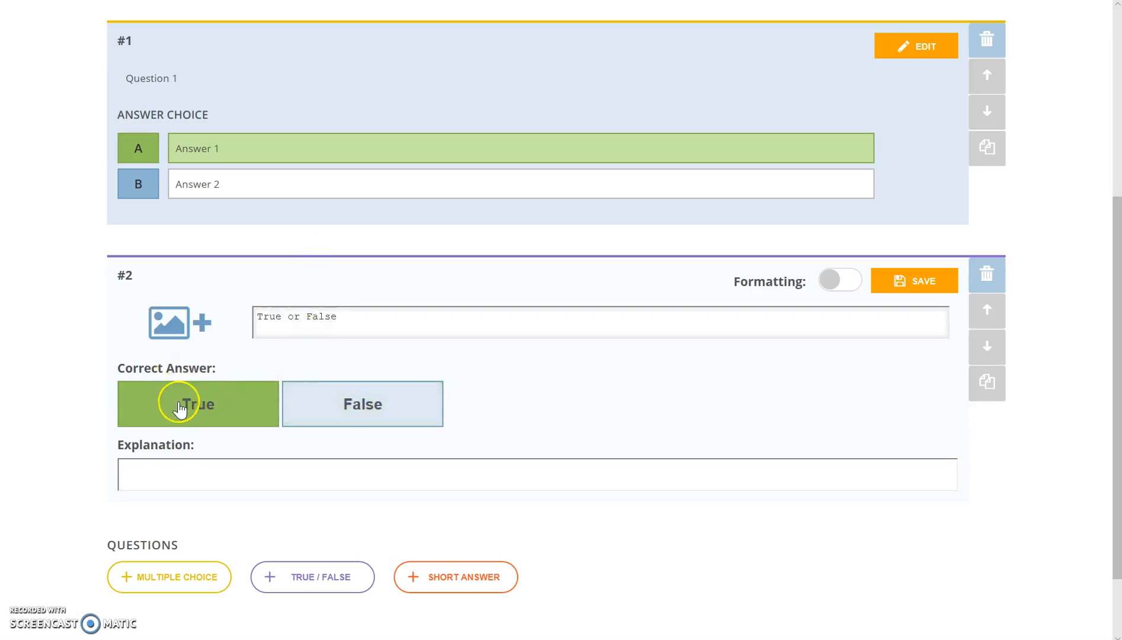
click(364, 393)
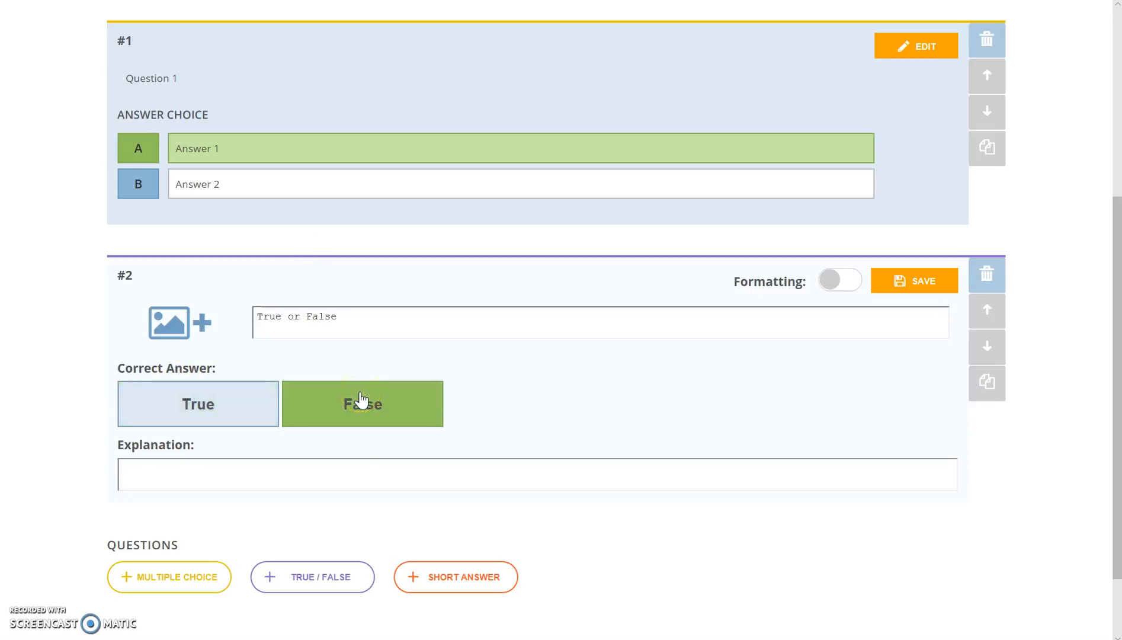
scroll(361, 395, up, 1)
scroll(361, 392, down, 3)
click(276, 377)
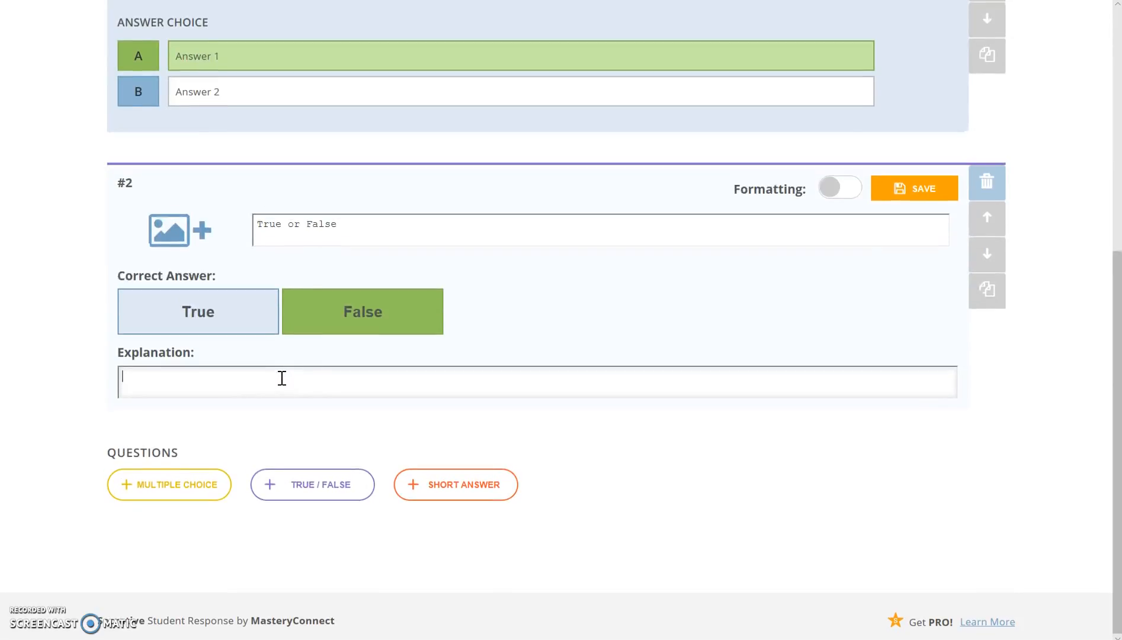
Add a short-answer question with a blank body and try to save and exit the quiz
click(433, 483)
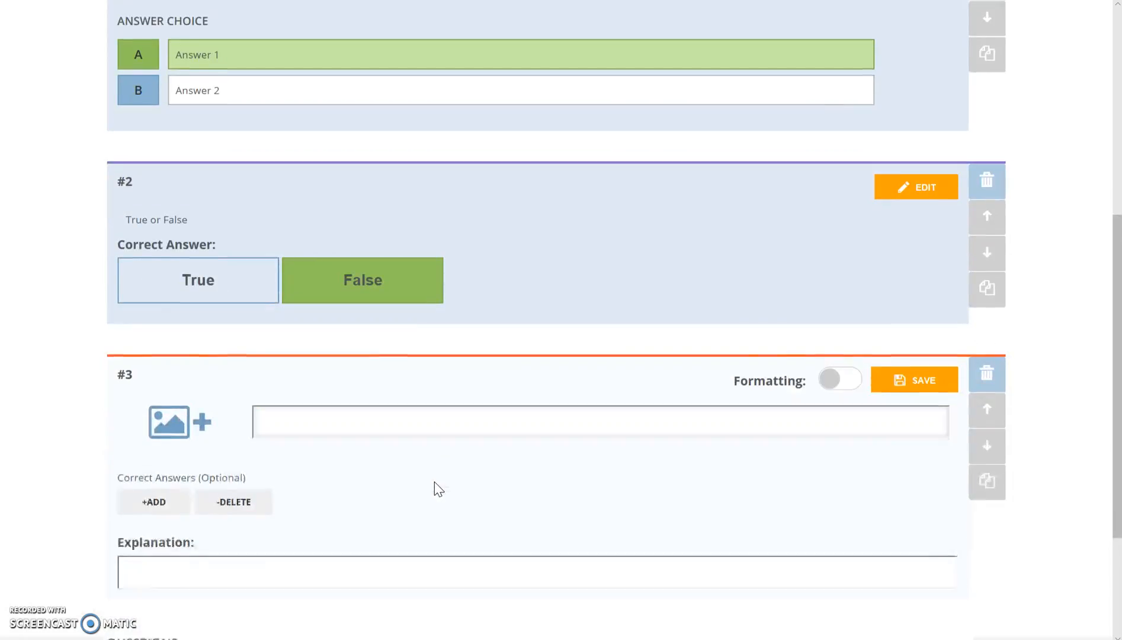
click(316, 381)
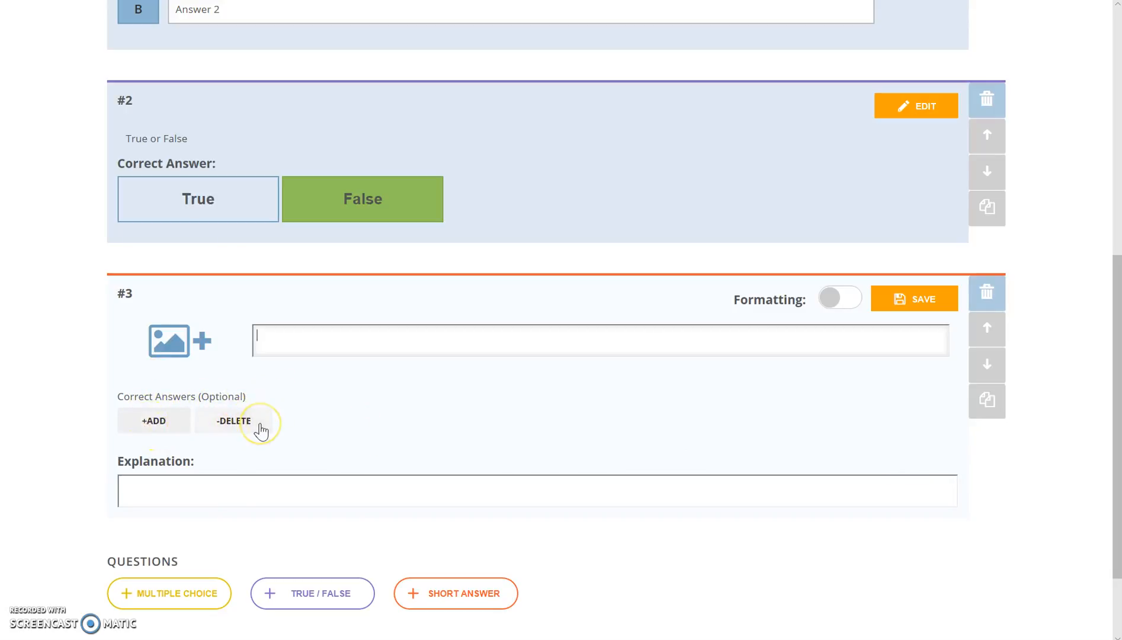
scroll(261, 431, up, 5)
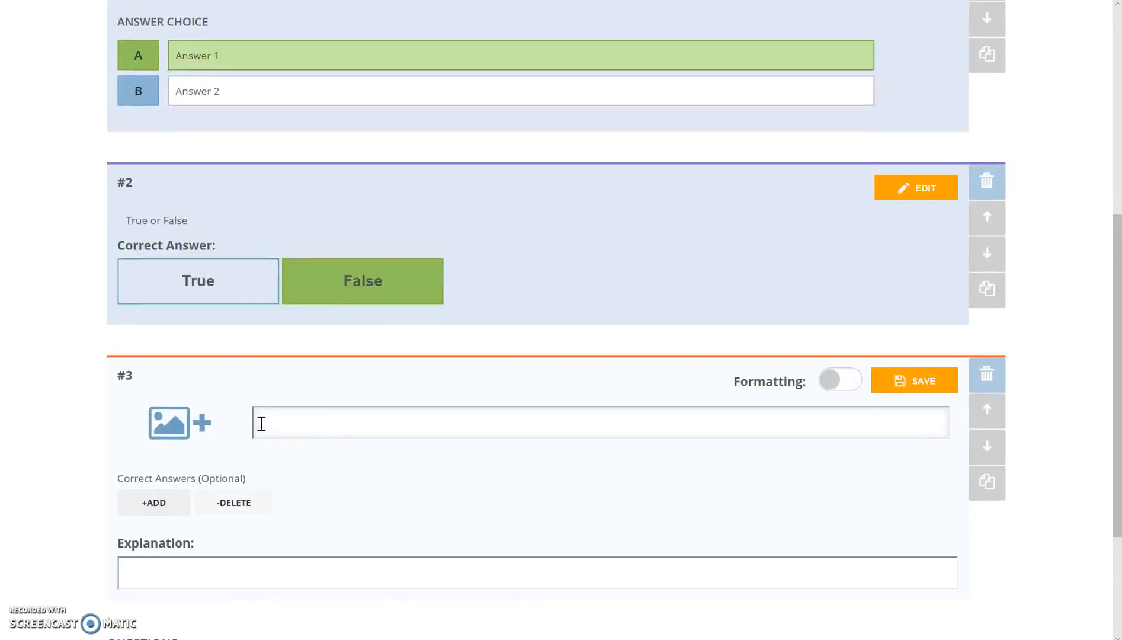
scroll(261, 434, up, 3)
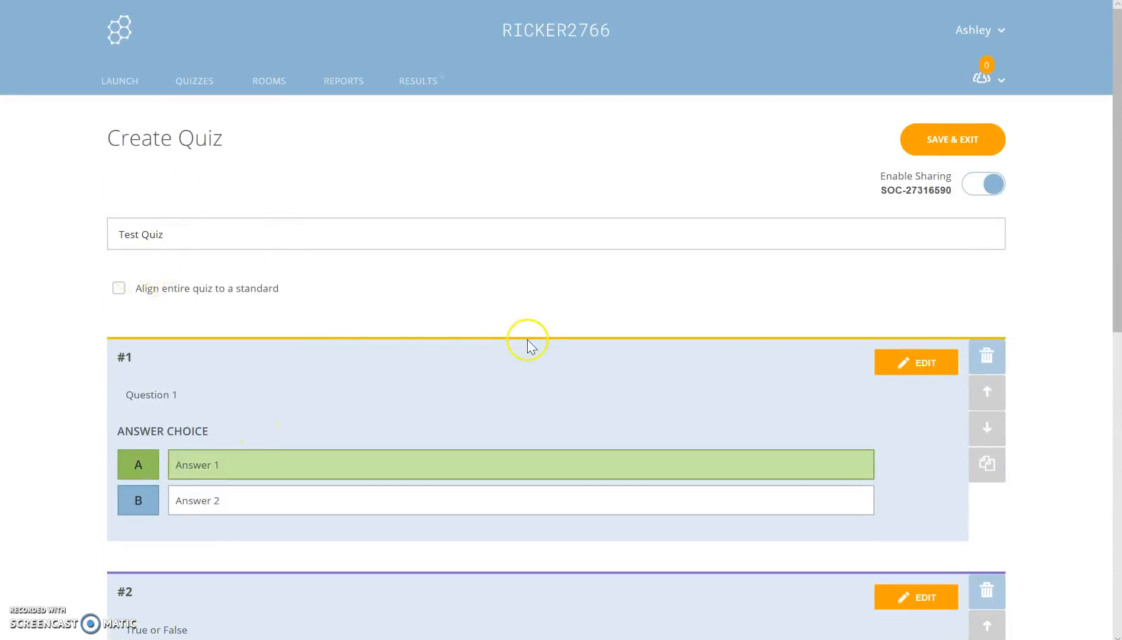
click(937, 150)
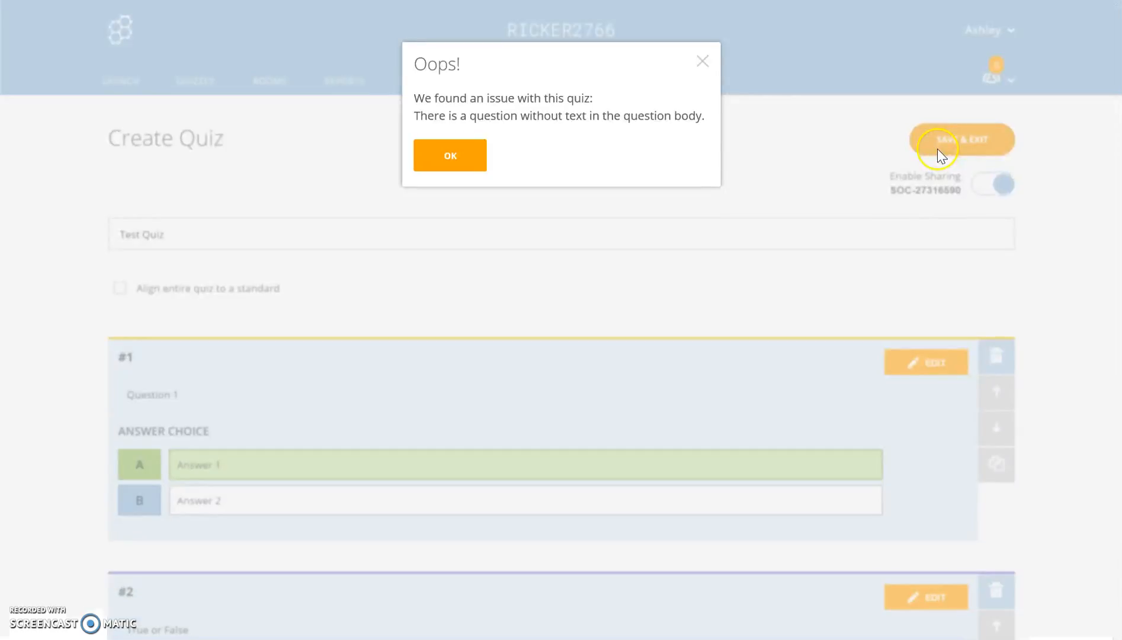
click(452, 158)
Delete the blank short-answer question #3 from the quiz
click(486, 414)
scroll(485, 414, down, 10)
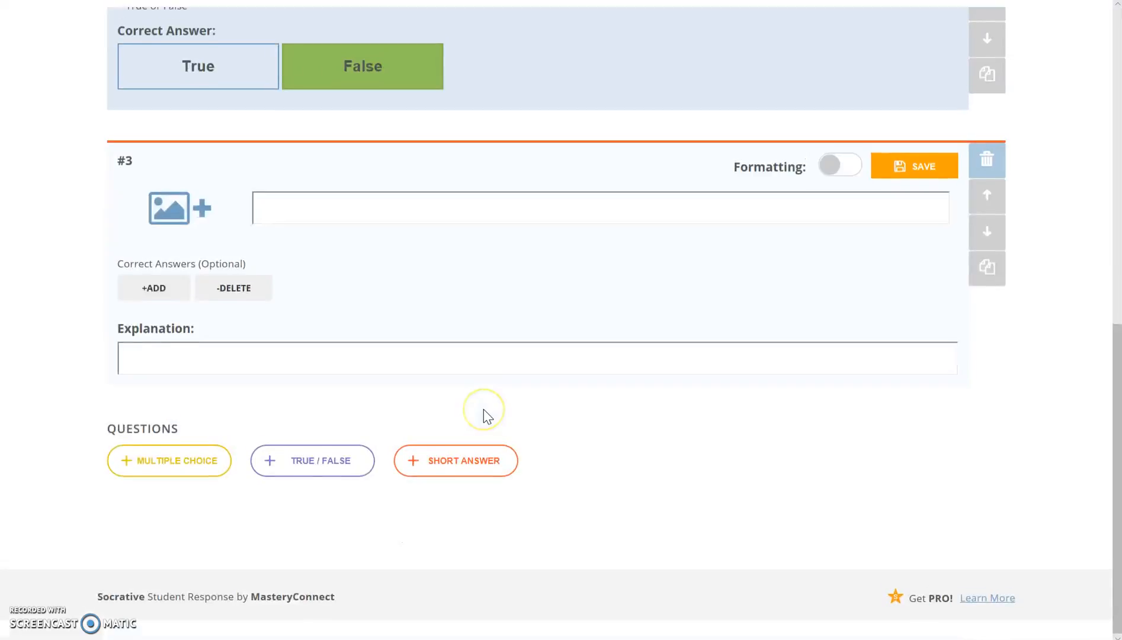
scroll(484, 415, up, 5)
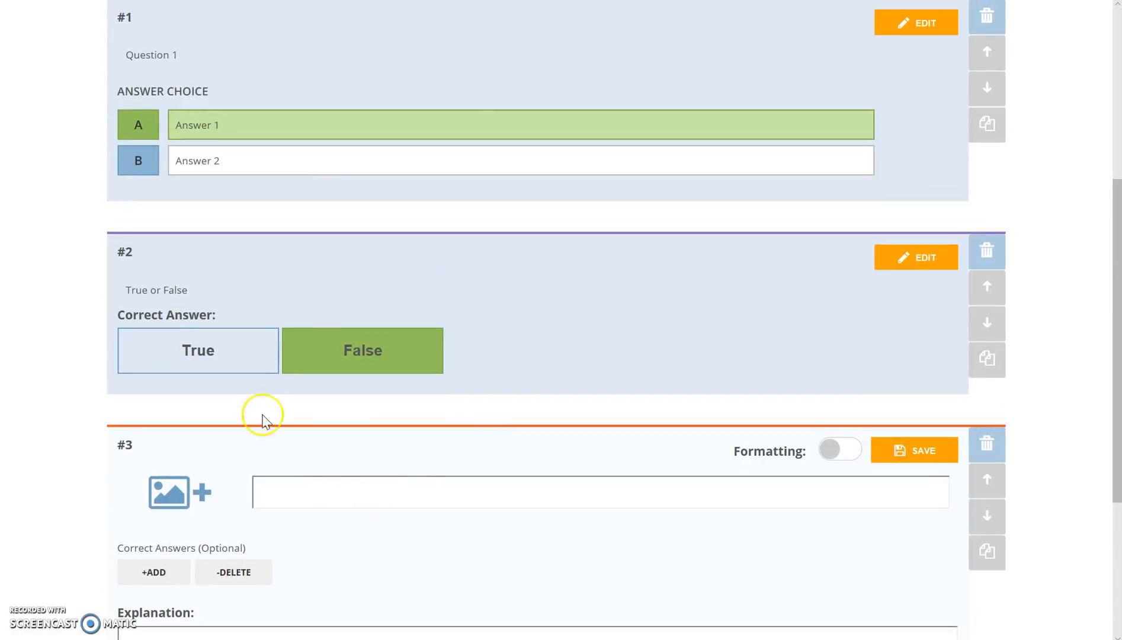
scroll(942, 465, down, 2)
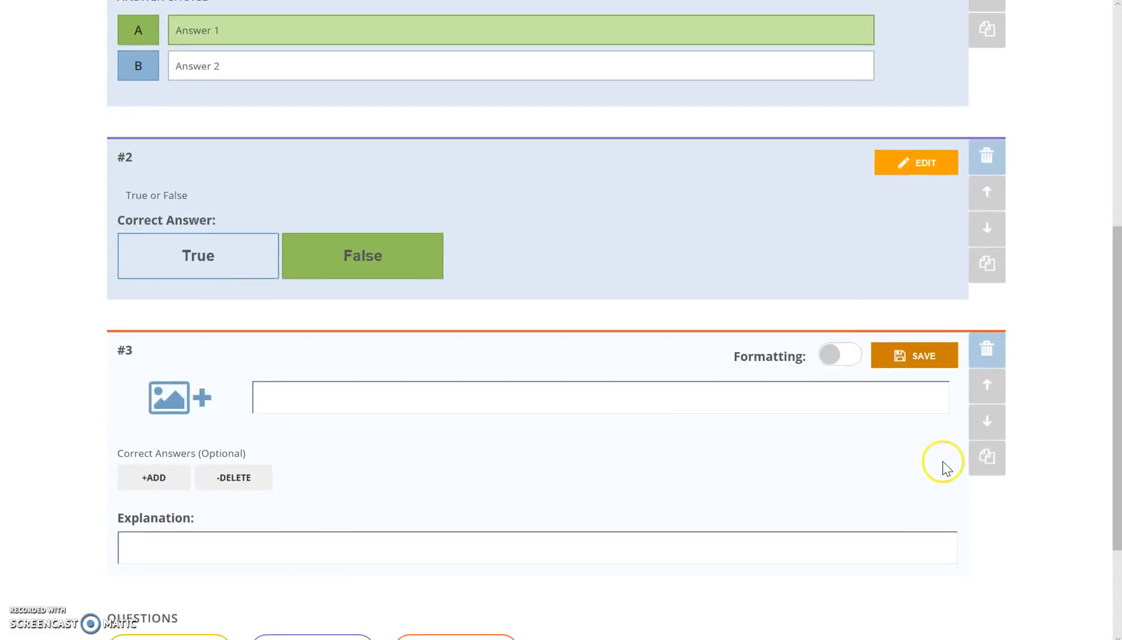
click(984, 353)
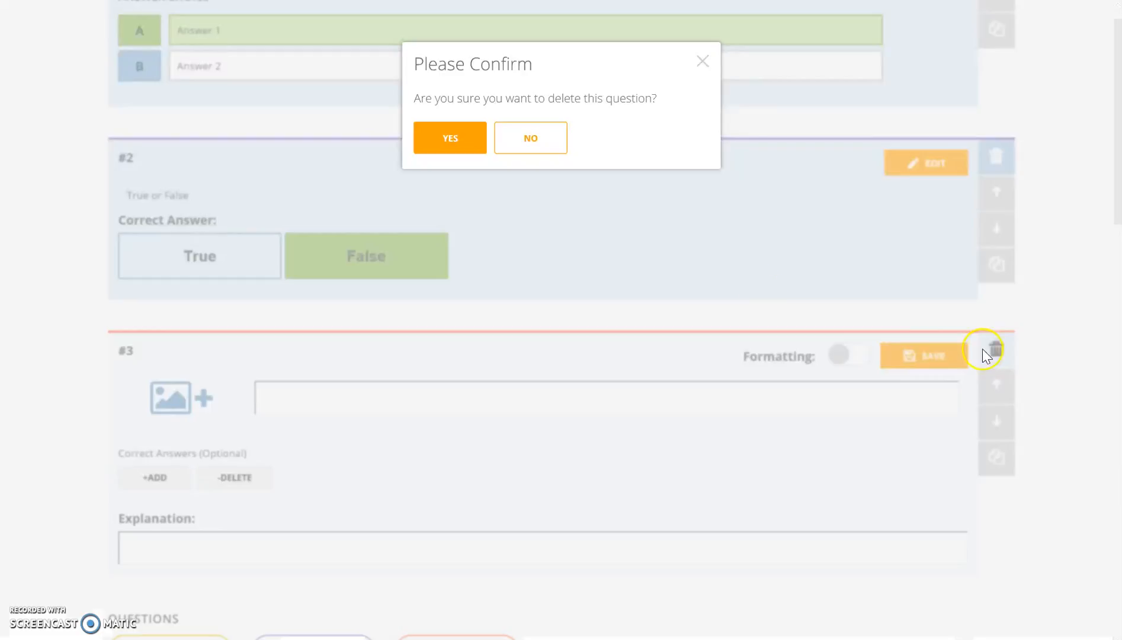
click(463, 142)
Save the two-question Test Quiz and exit the quiz editor
scroll(461, 139, up, 6)
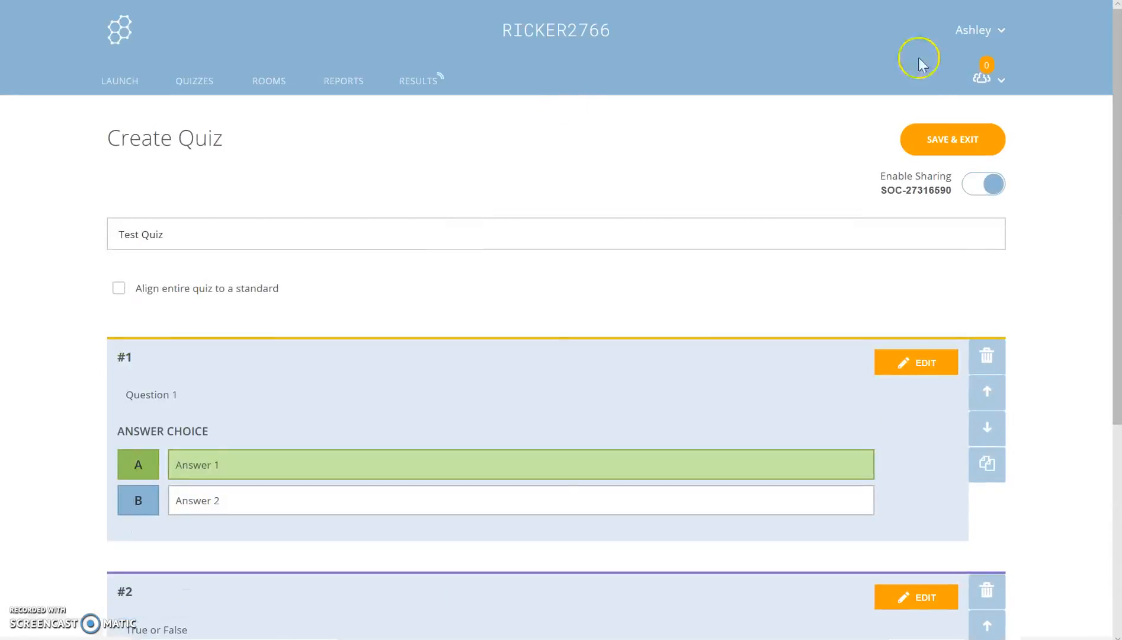
click(938, 156)
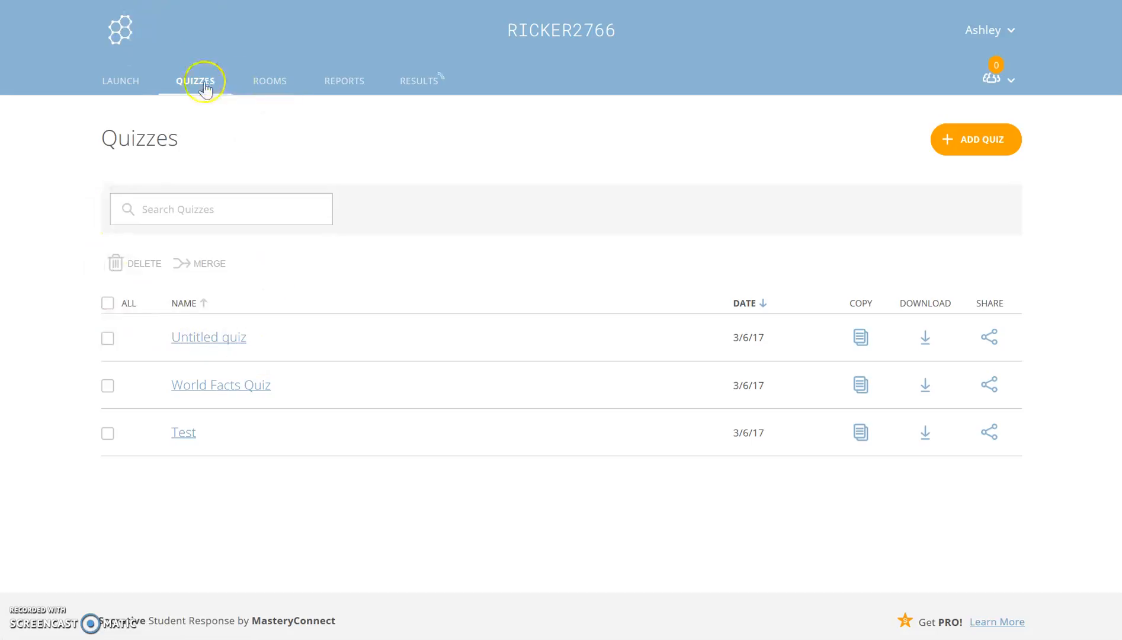
Begin a new quiz launch, stopping the current activity, and choose Test Quiz as the quiz to run
click(126, 86)
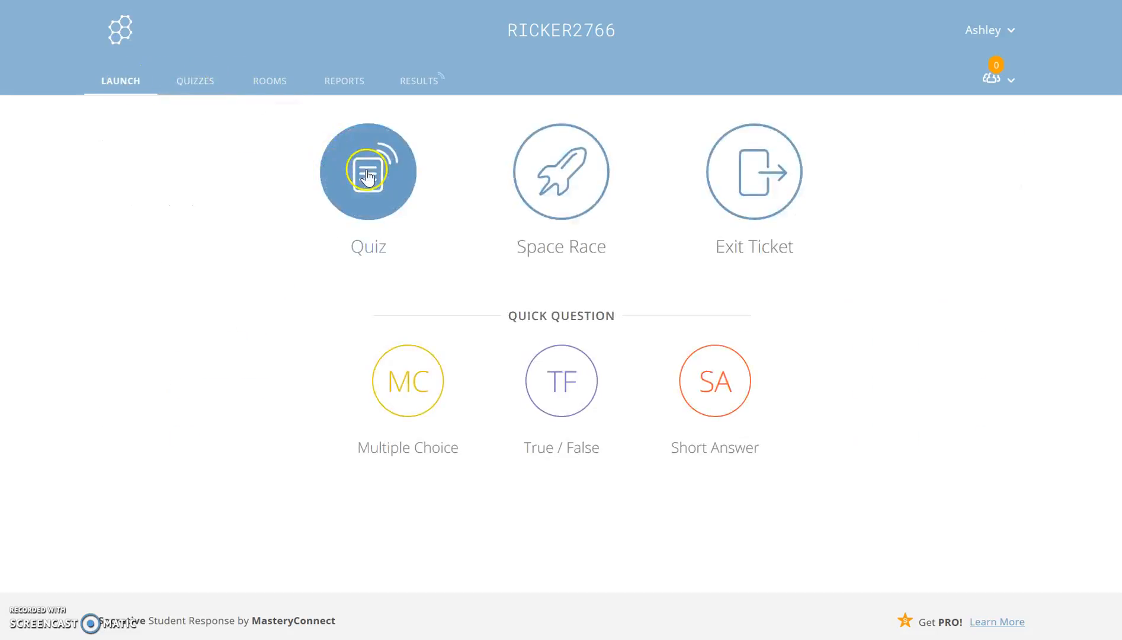
click(367, 169)
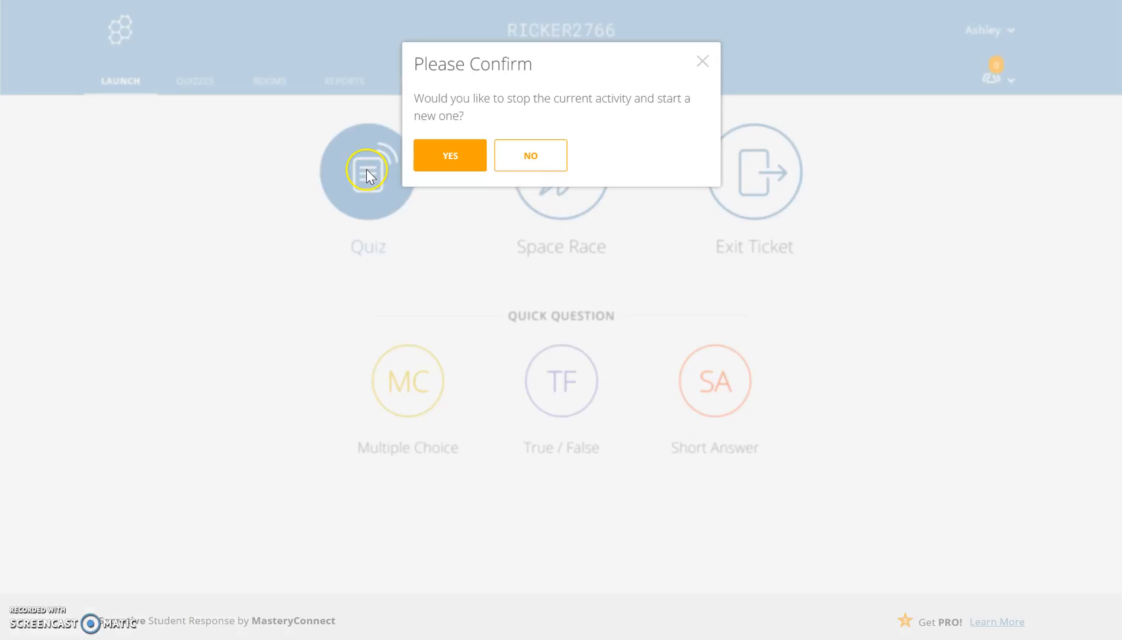
click(472, 160)
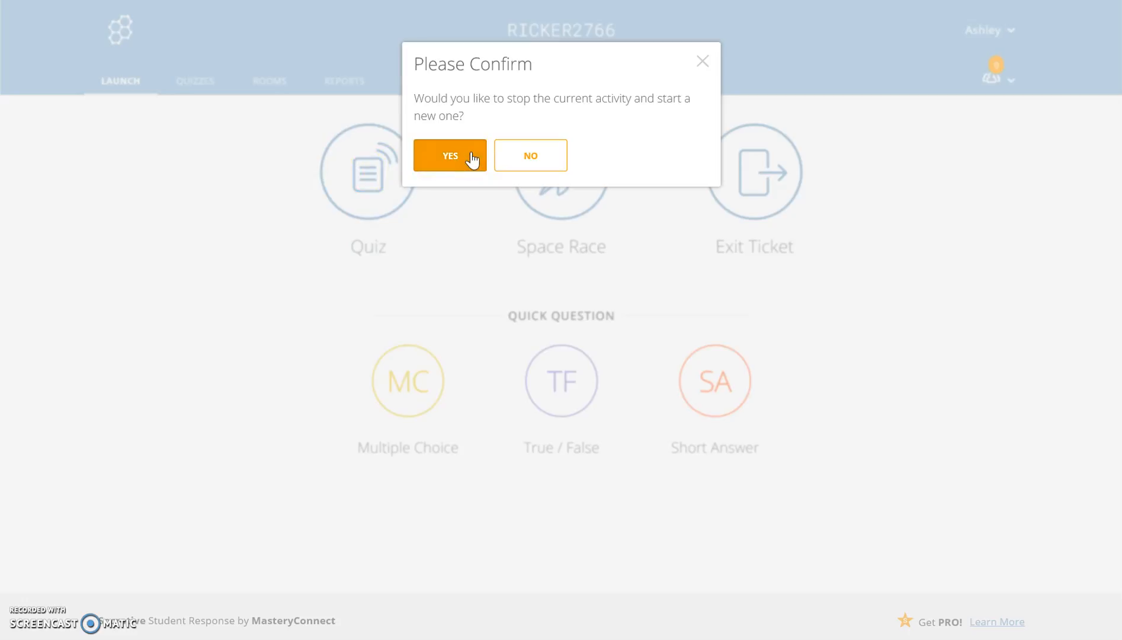
click(331, 223)
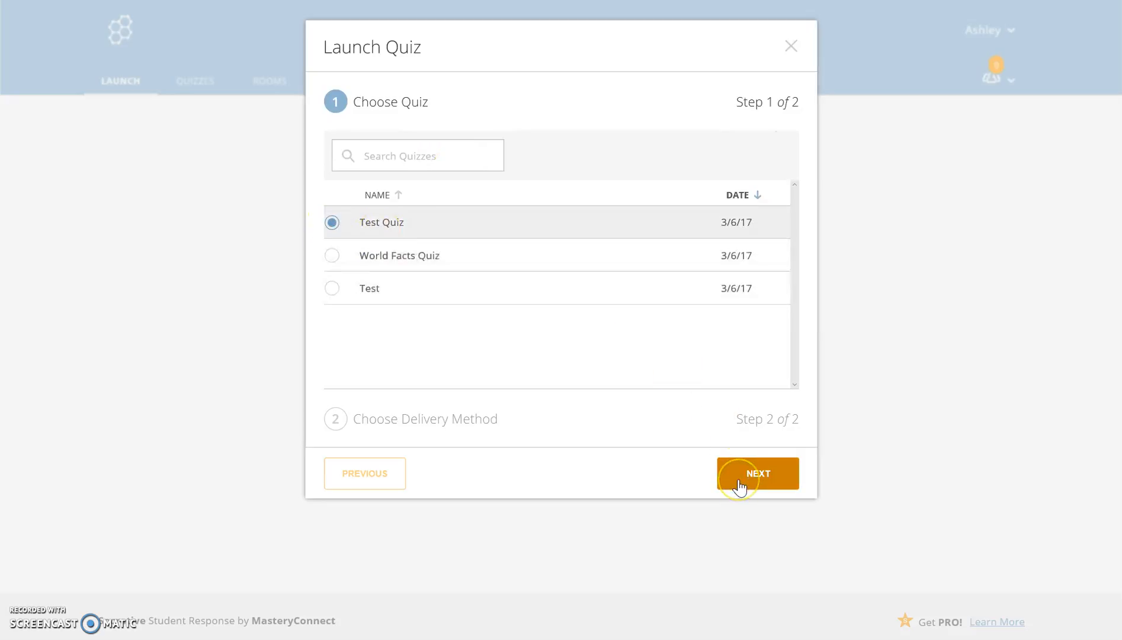
click(739, 483)
Start Test Quiz with Instant Feedback delivery and Require Names turned on
click(364, 231)
click(616, 236)
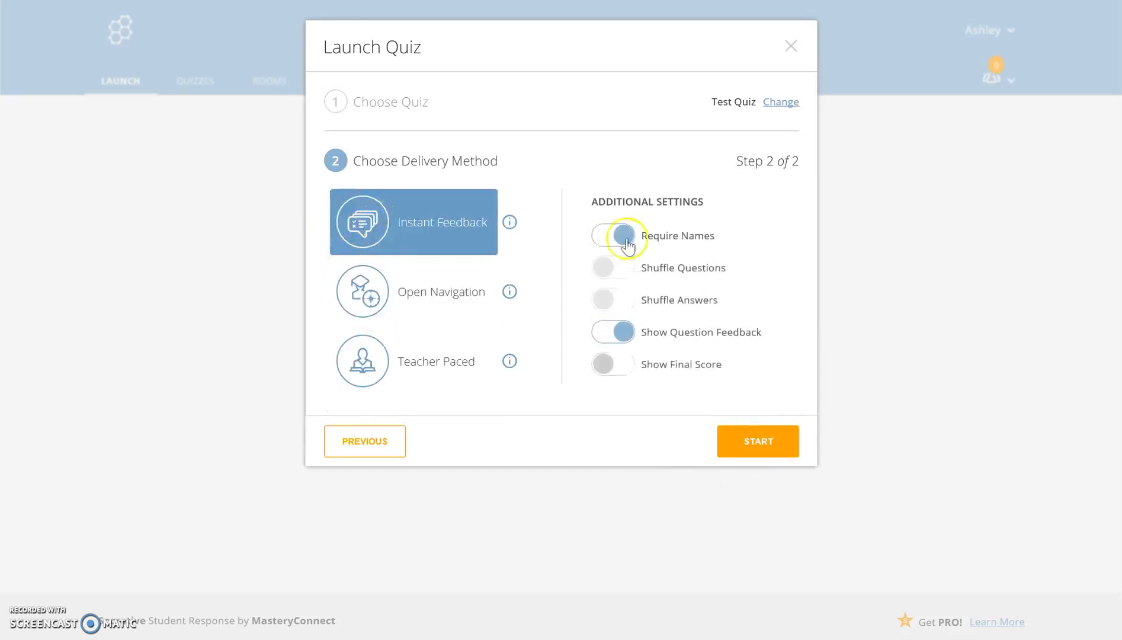
click(760, 446)
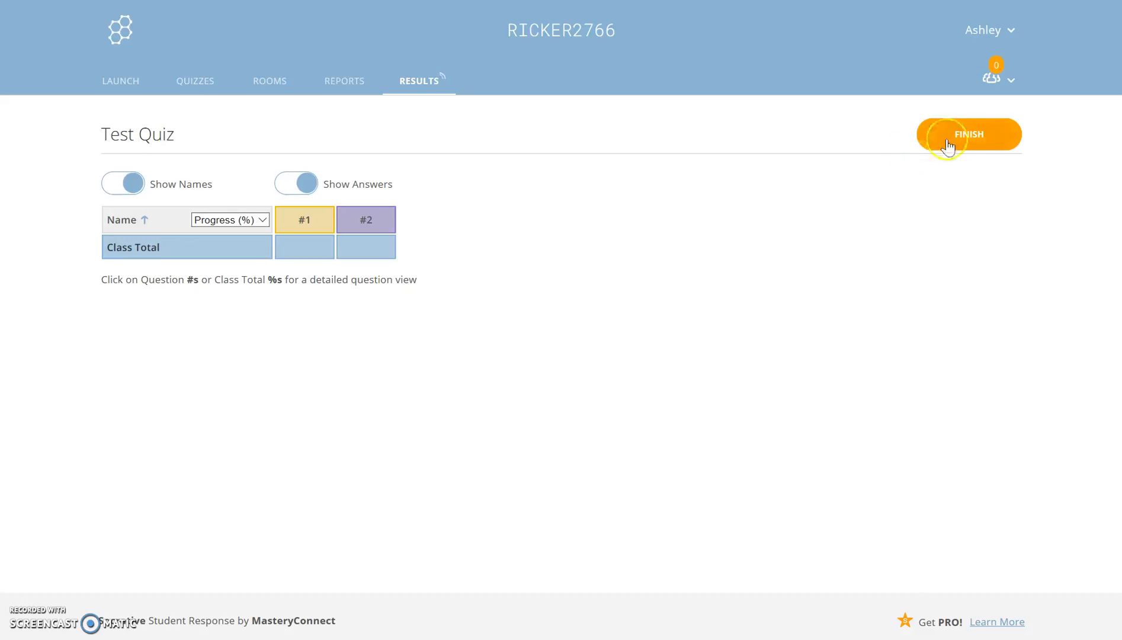
Finish the Test Quiz activity and view its results chart with the class total
click(975, 138)
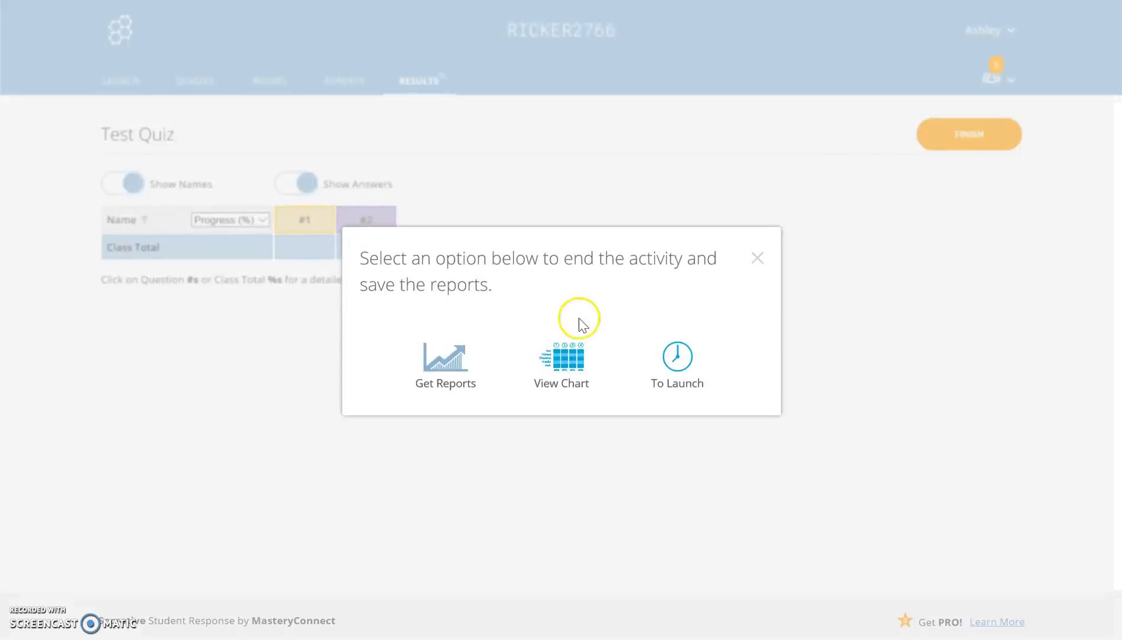
click(583, 384)
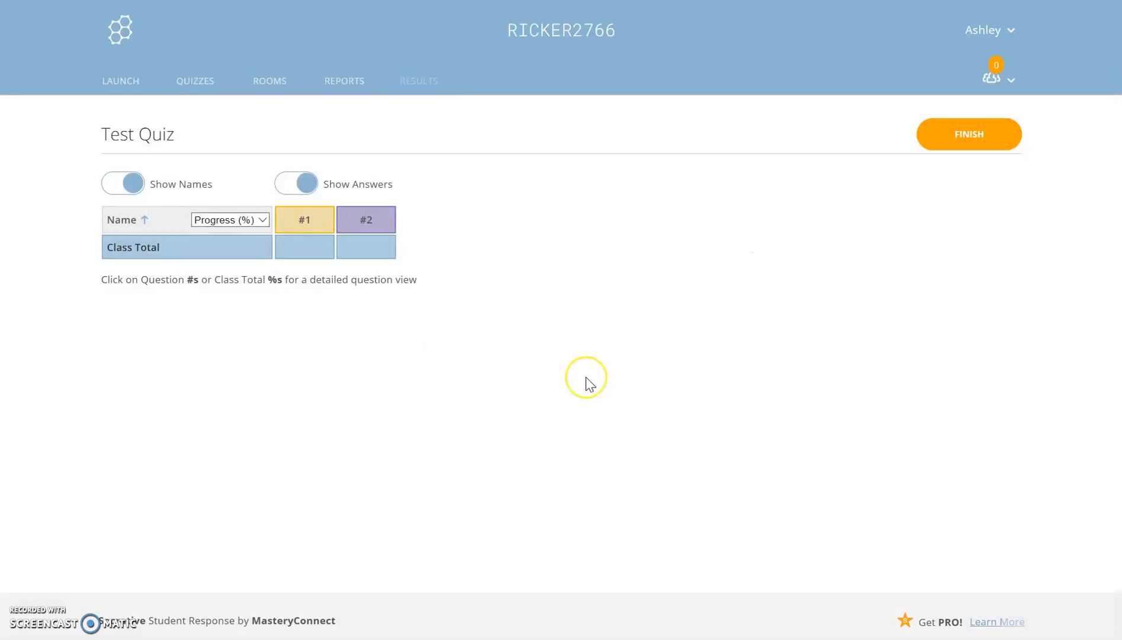
click(189, 253)
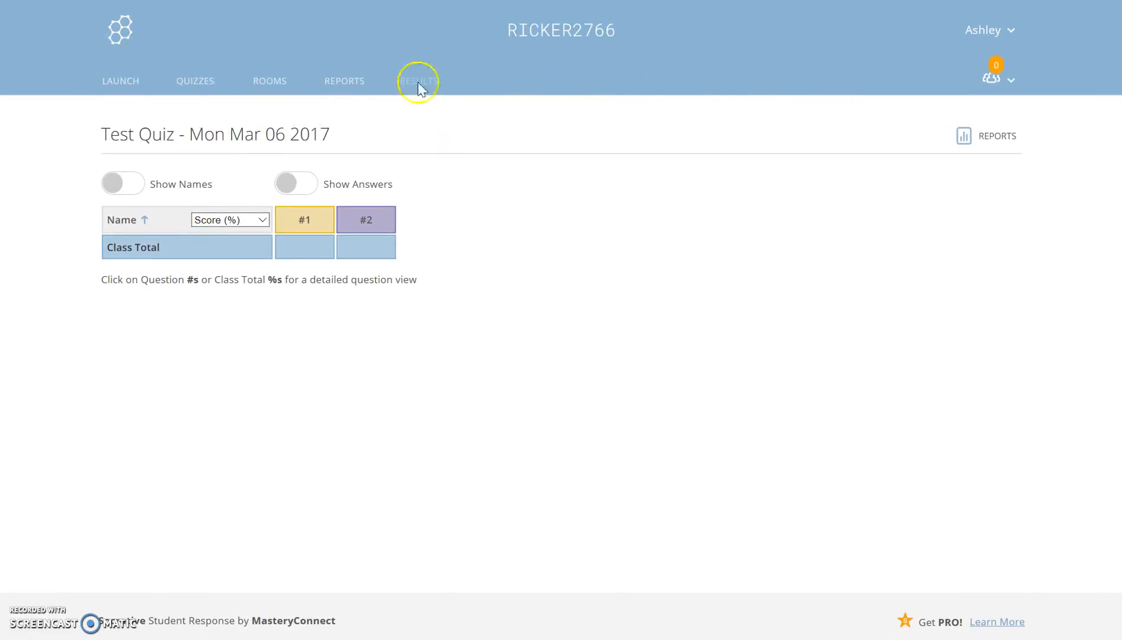
Look at the quiz selection in the Space Race launch setup, and close it without starting a race
click(119, 83)
click(555, 175)
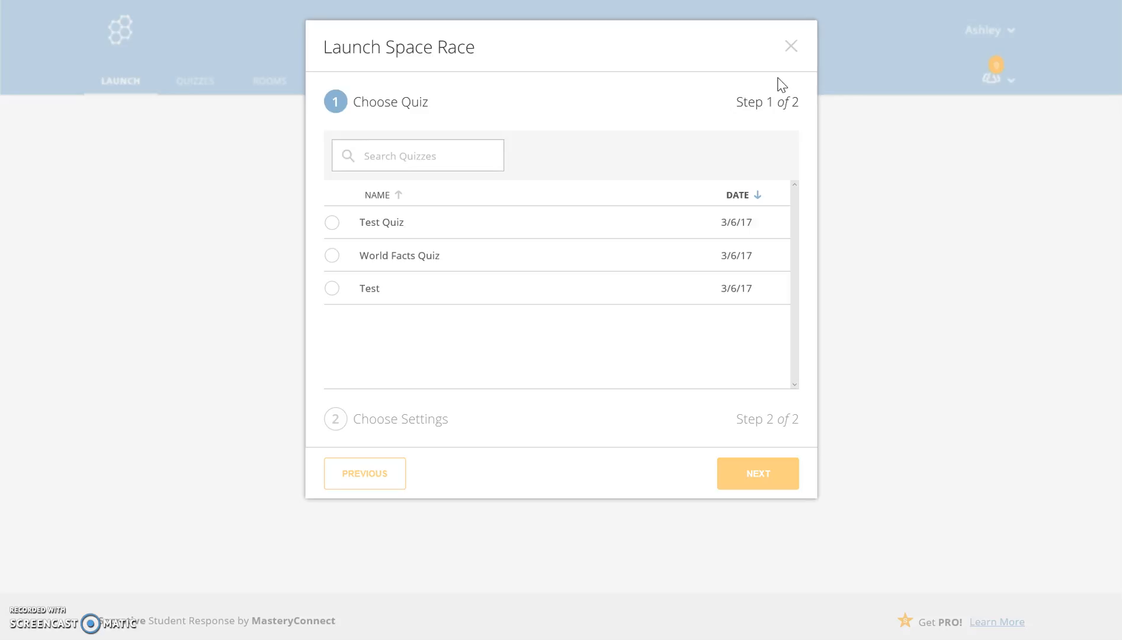
click(791, 46)
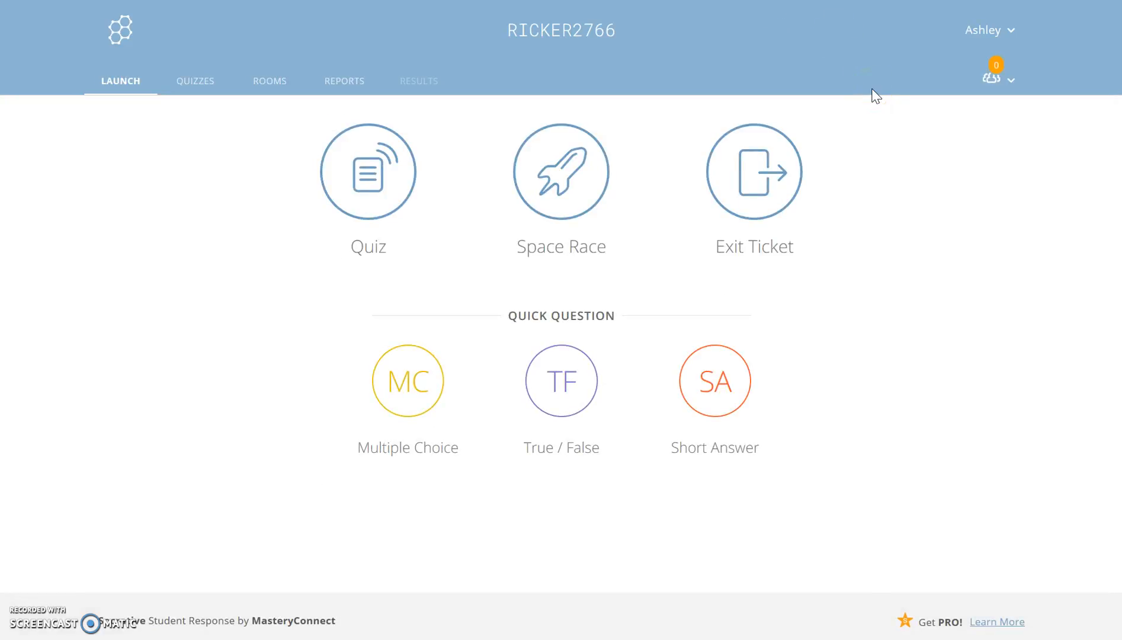
click(753, 235)
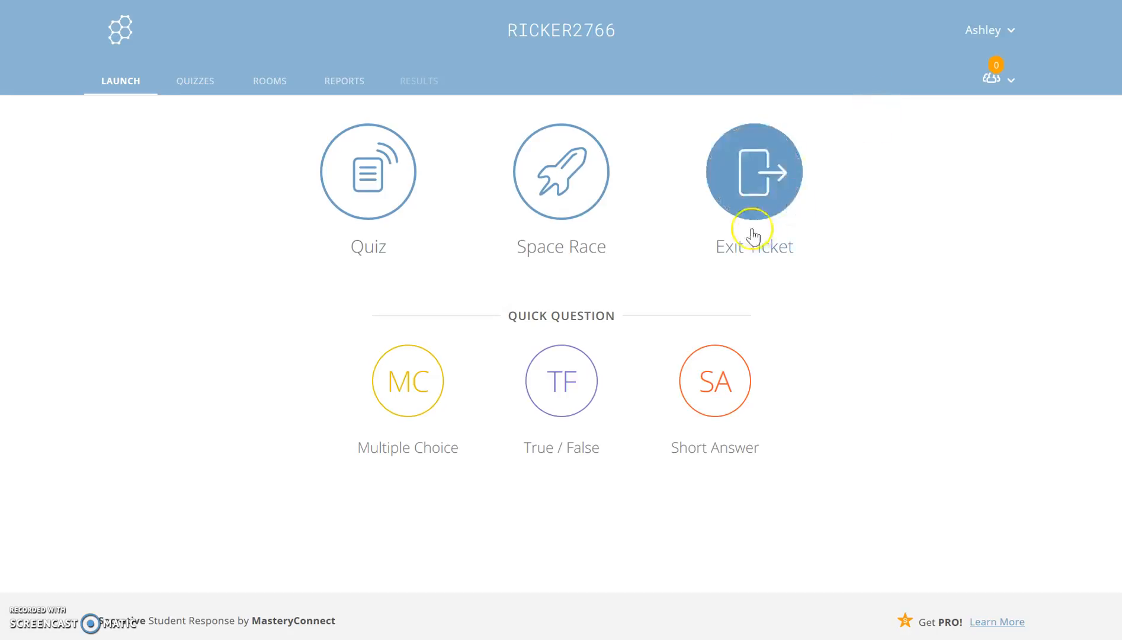
click(536, 452)
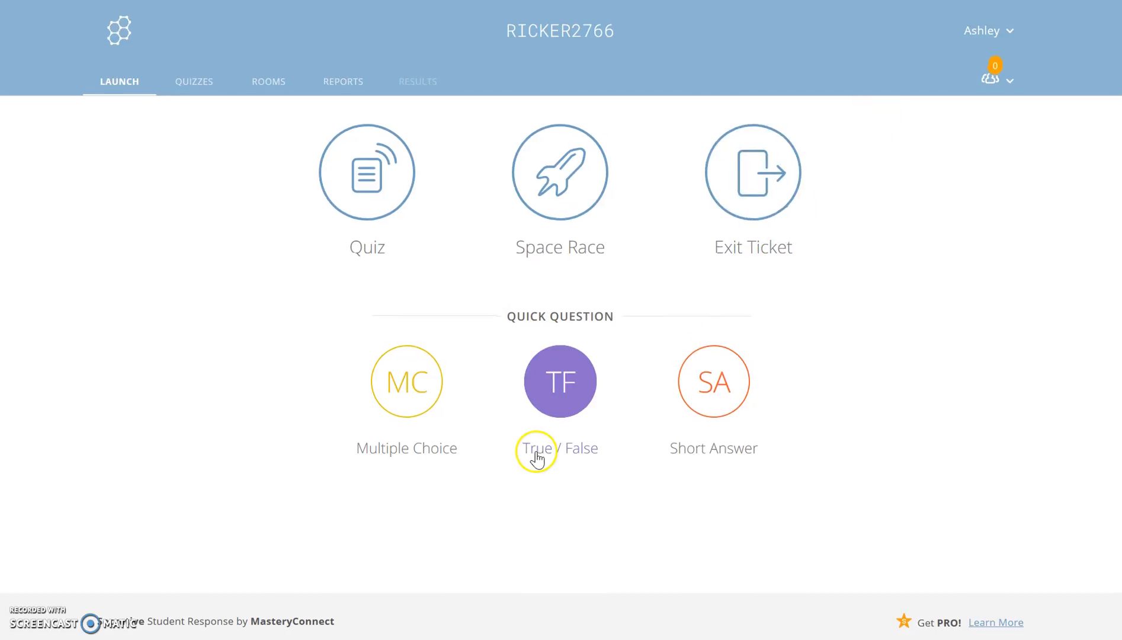